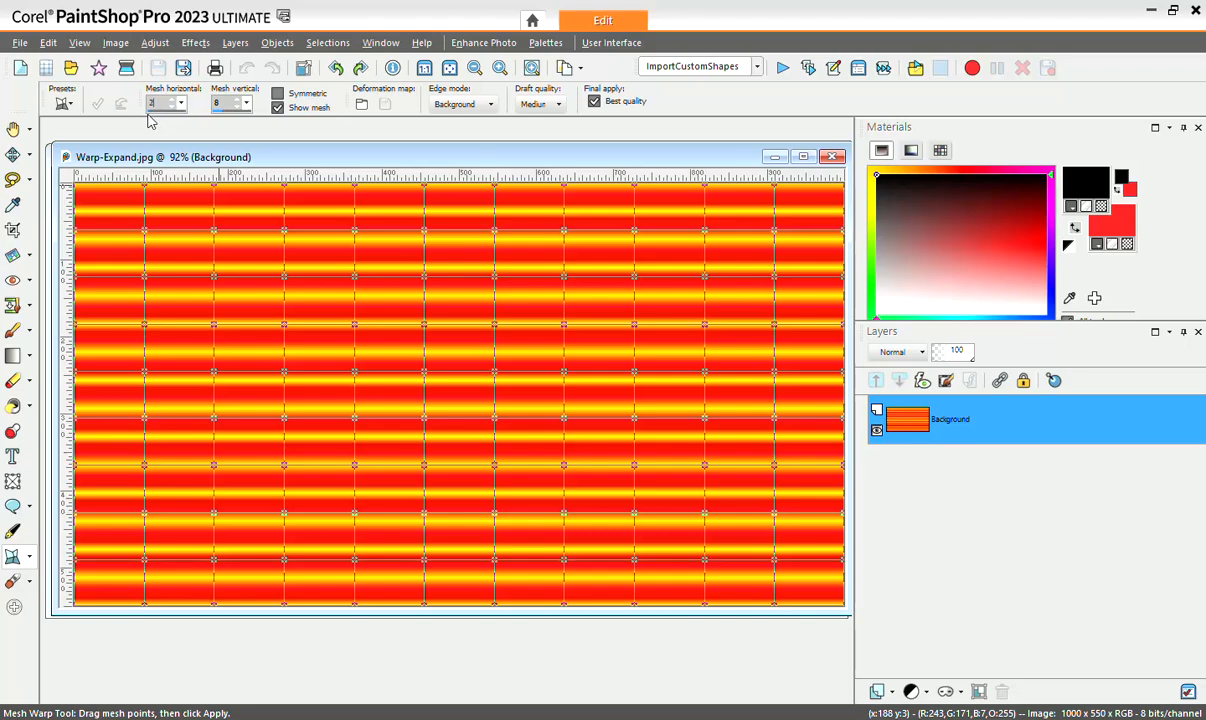
Try several mesh densities for the warp, including 2, 31 and 14 horizontal points and 18 and 10 vertical points
text(2)
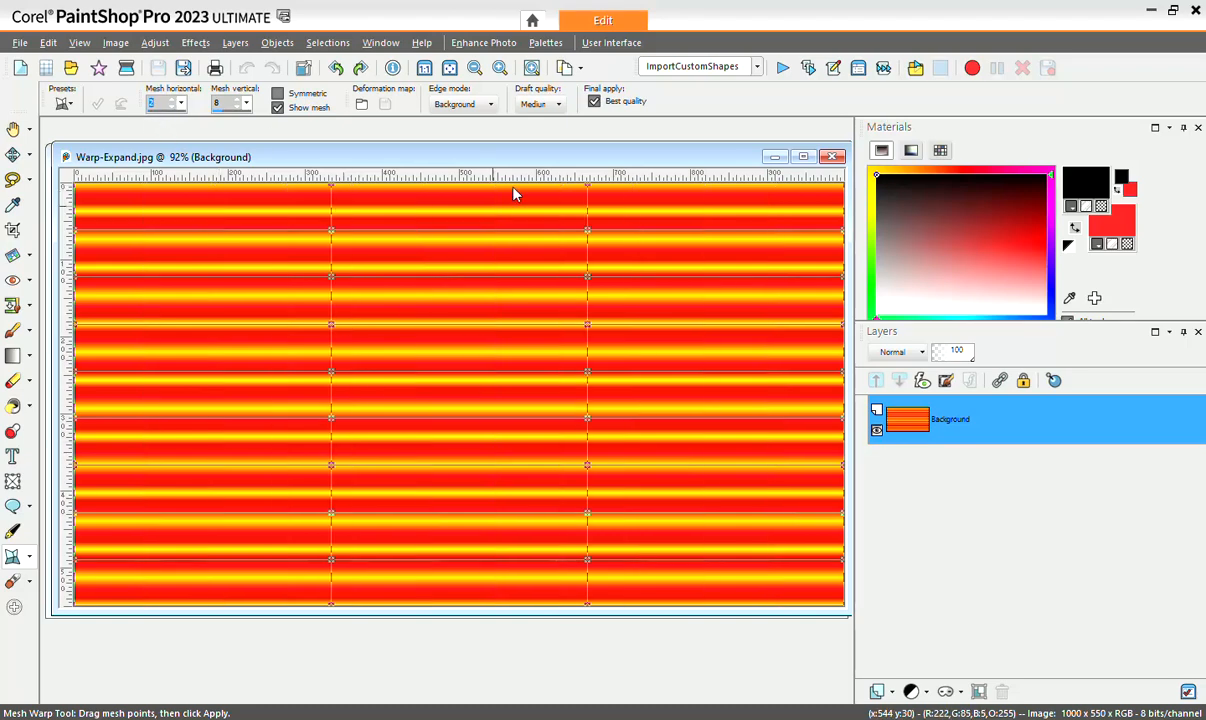
text(31)
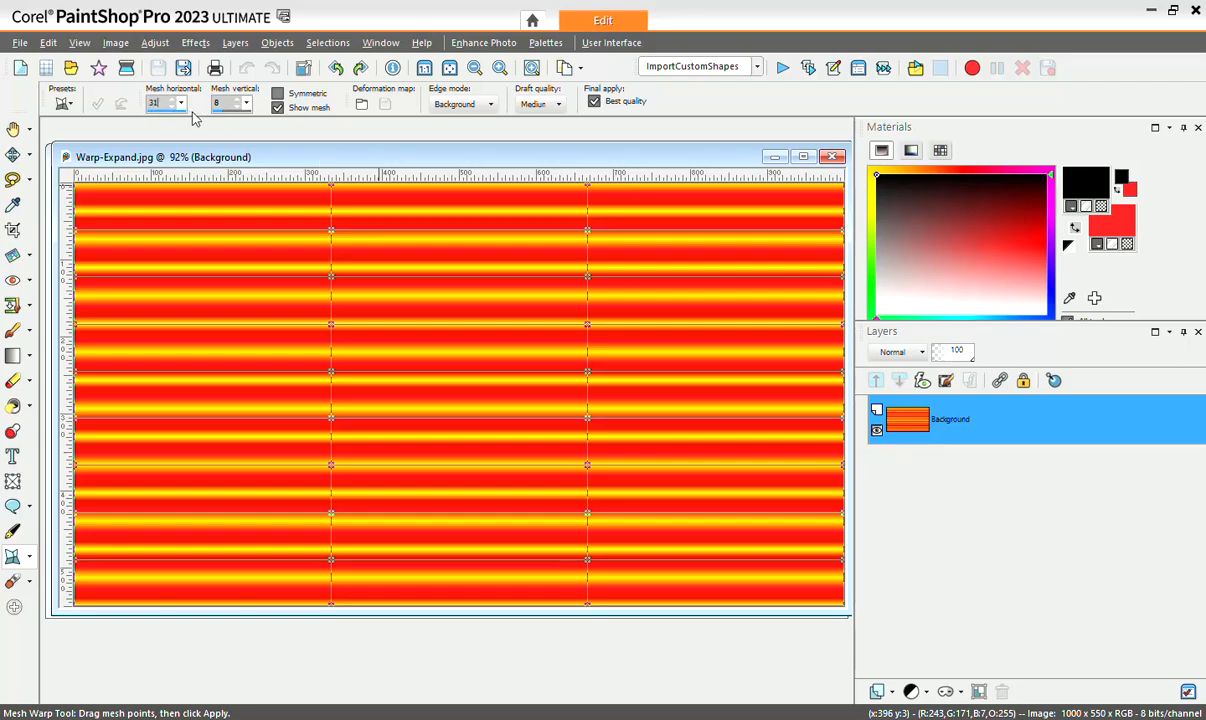
key(Return)
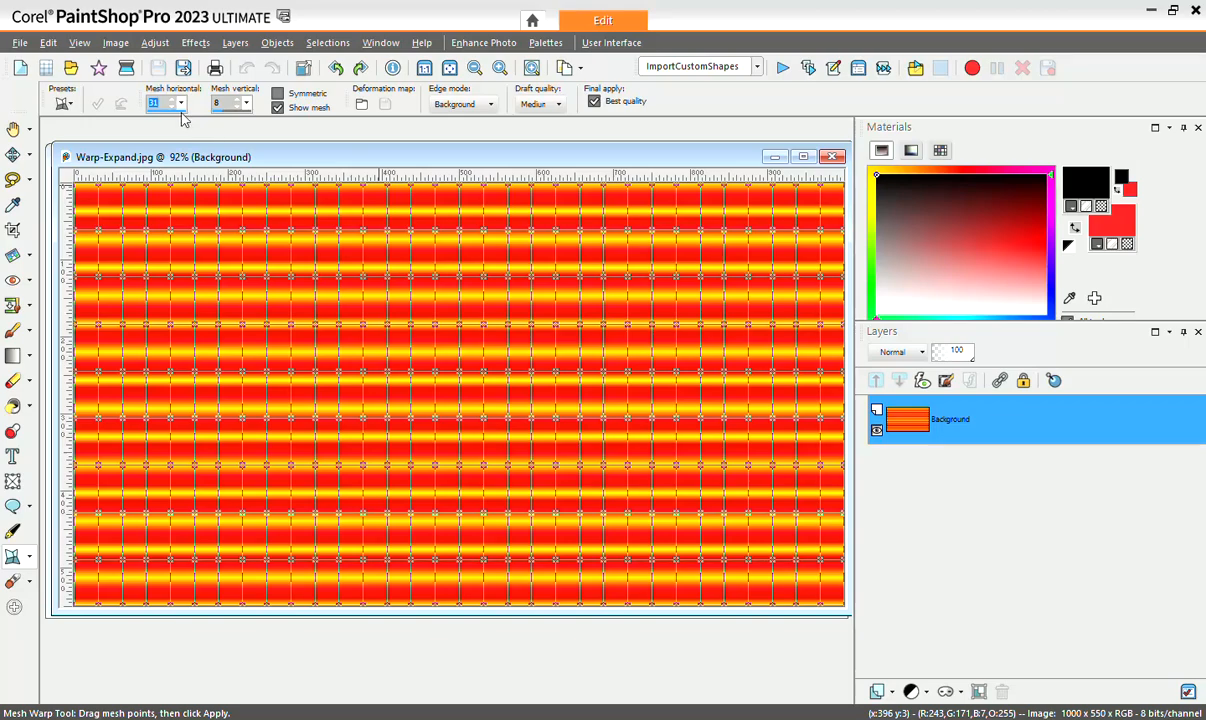
text(16)
key(Return)
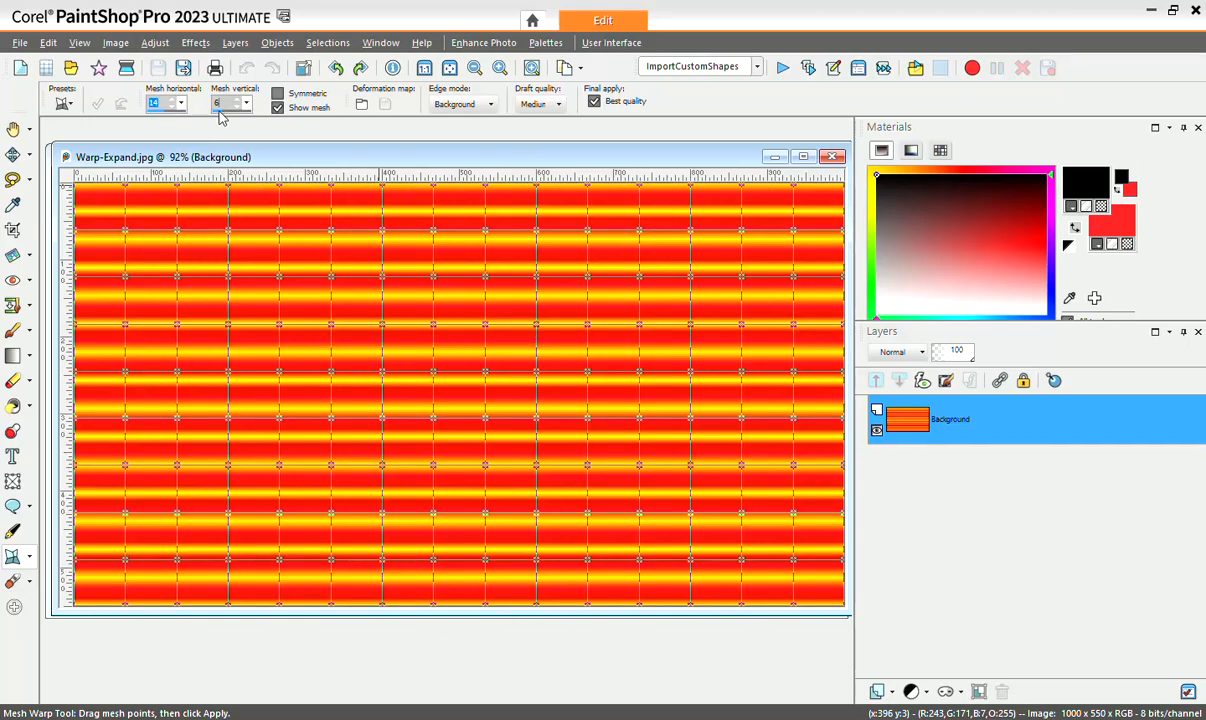
text(31)
key(Return)
text(18)
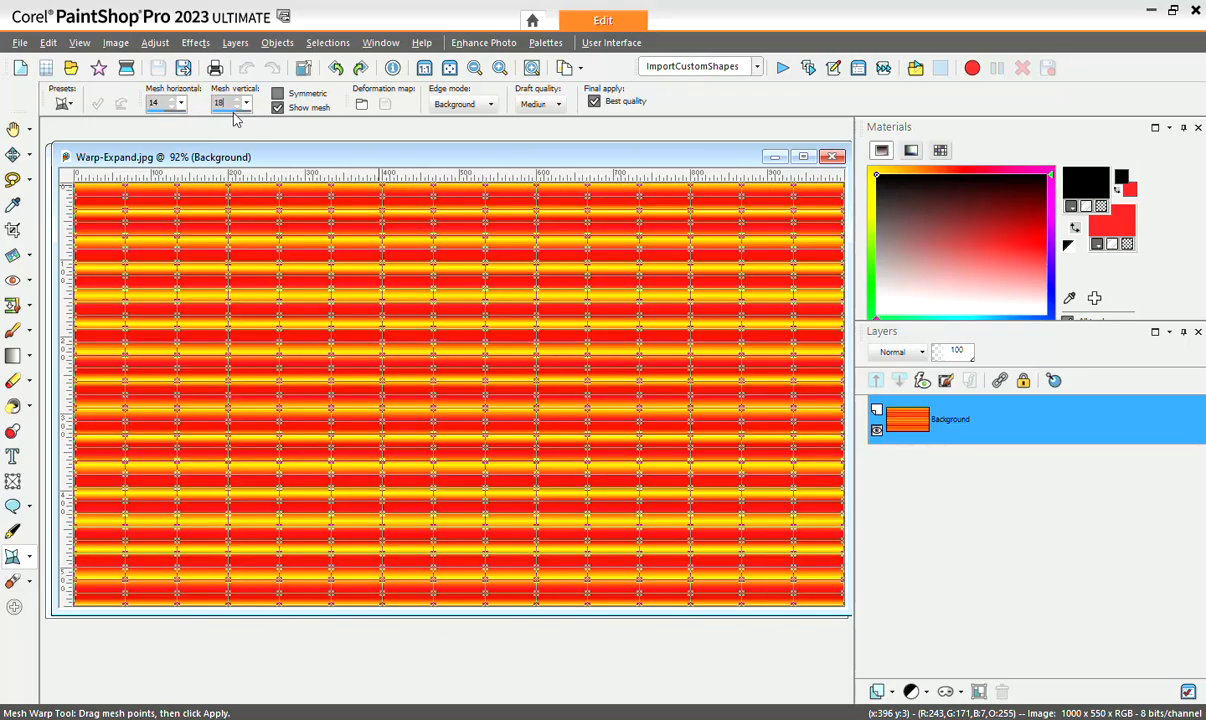
key(Return)
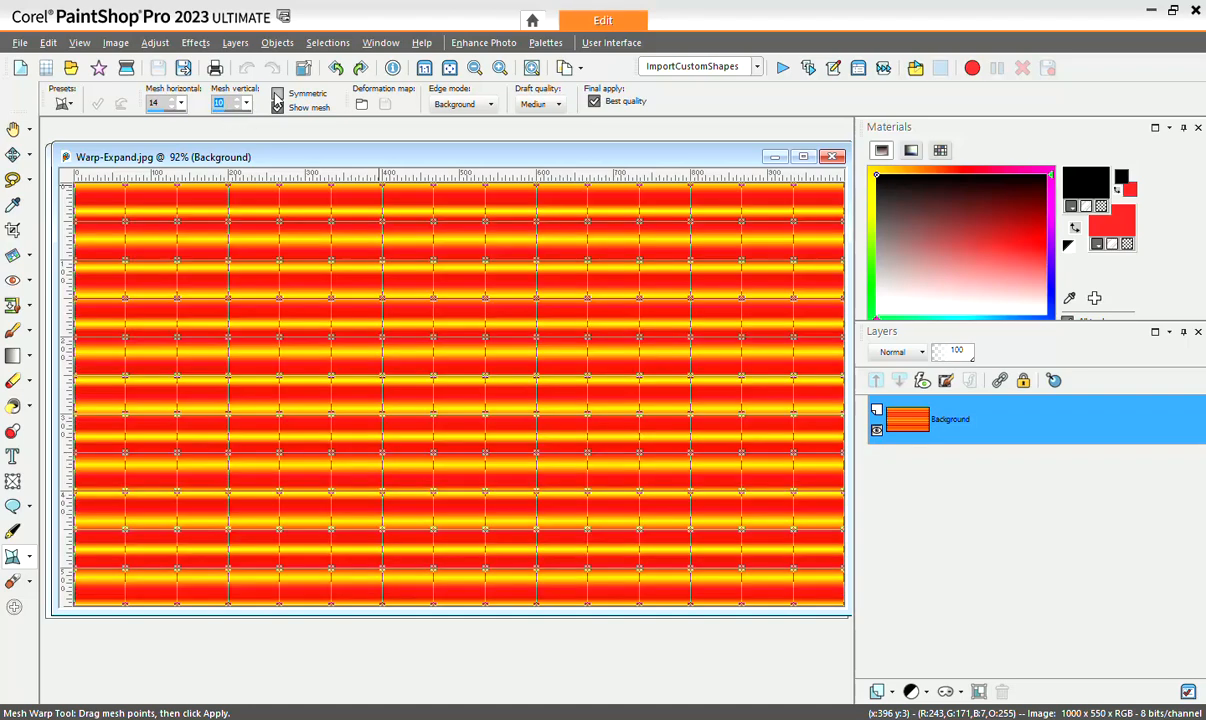
Try the Symmetric mesh option with 19 horizontal points and turn the option off again
click(278, 94)
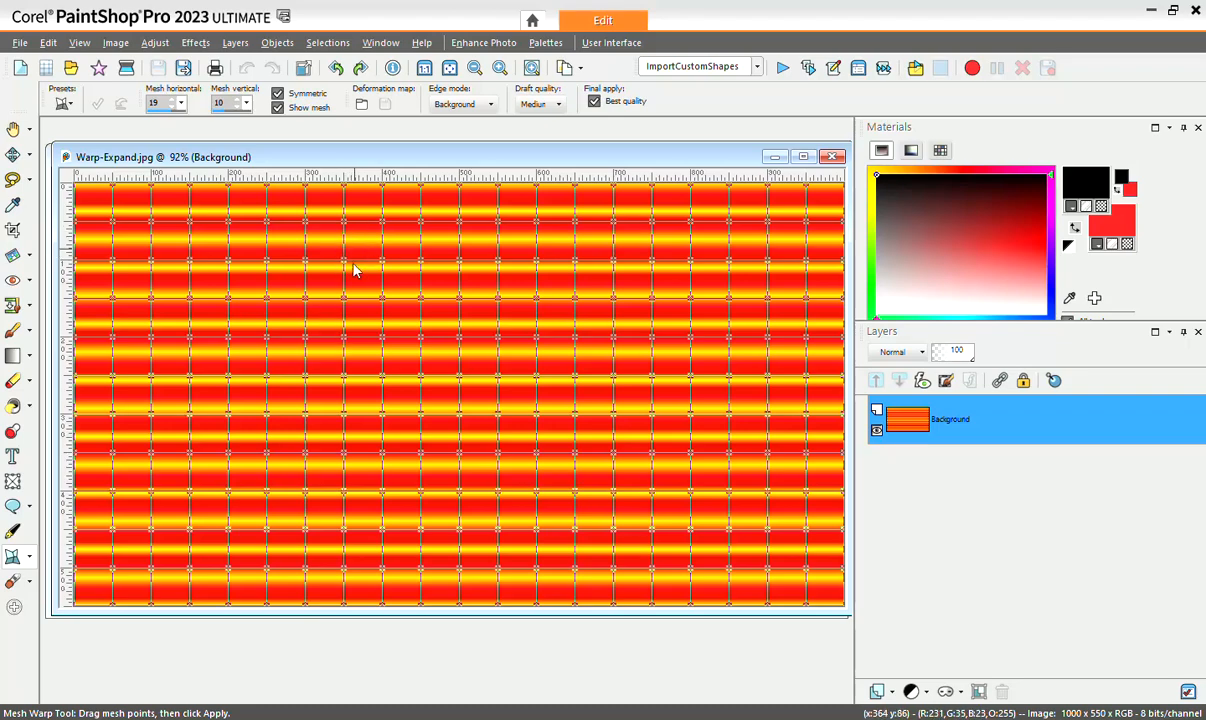
click(279, 95)
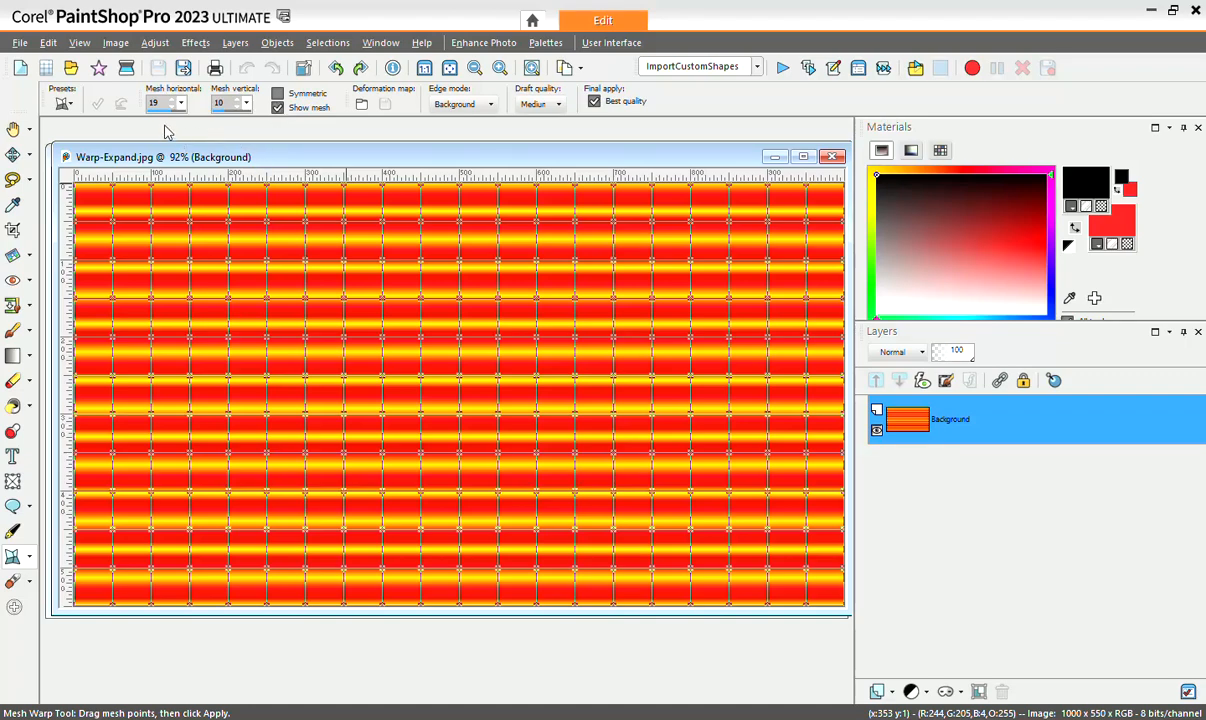
Set the warp mesh density to 9 horizontal and 5 vertical points
text(12)
key(Return)
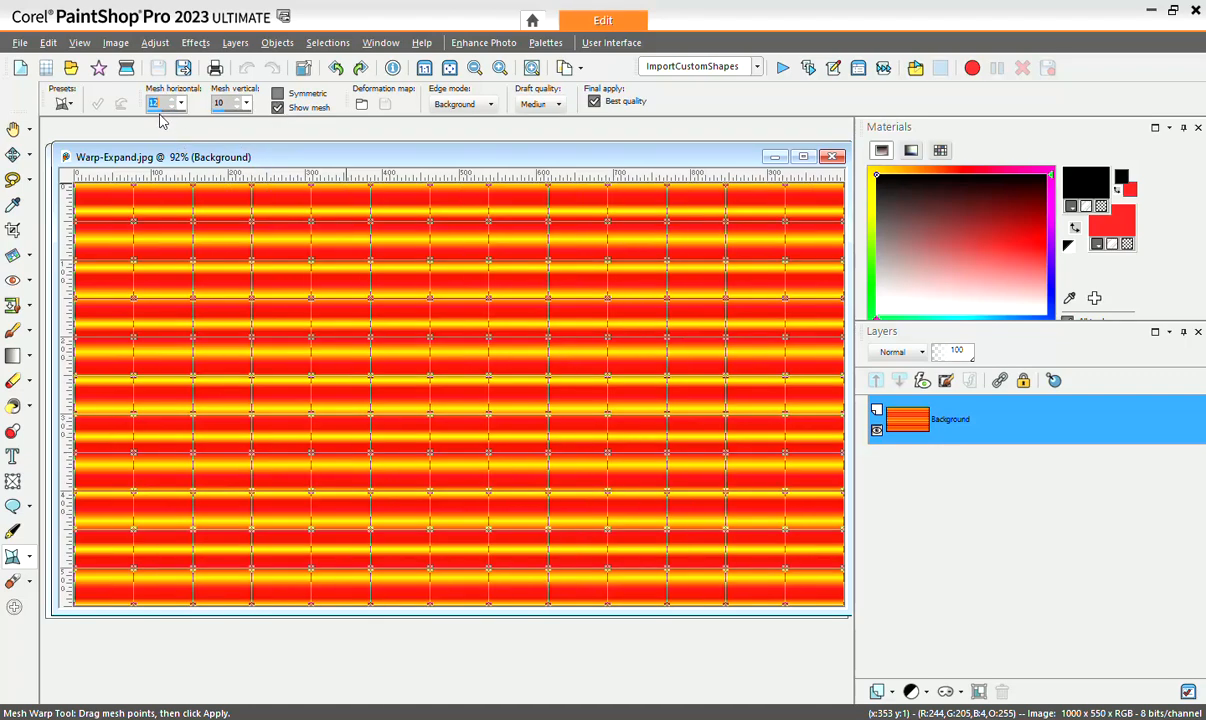
text(9)
key(Return)
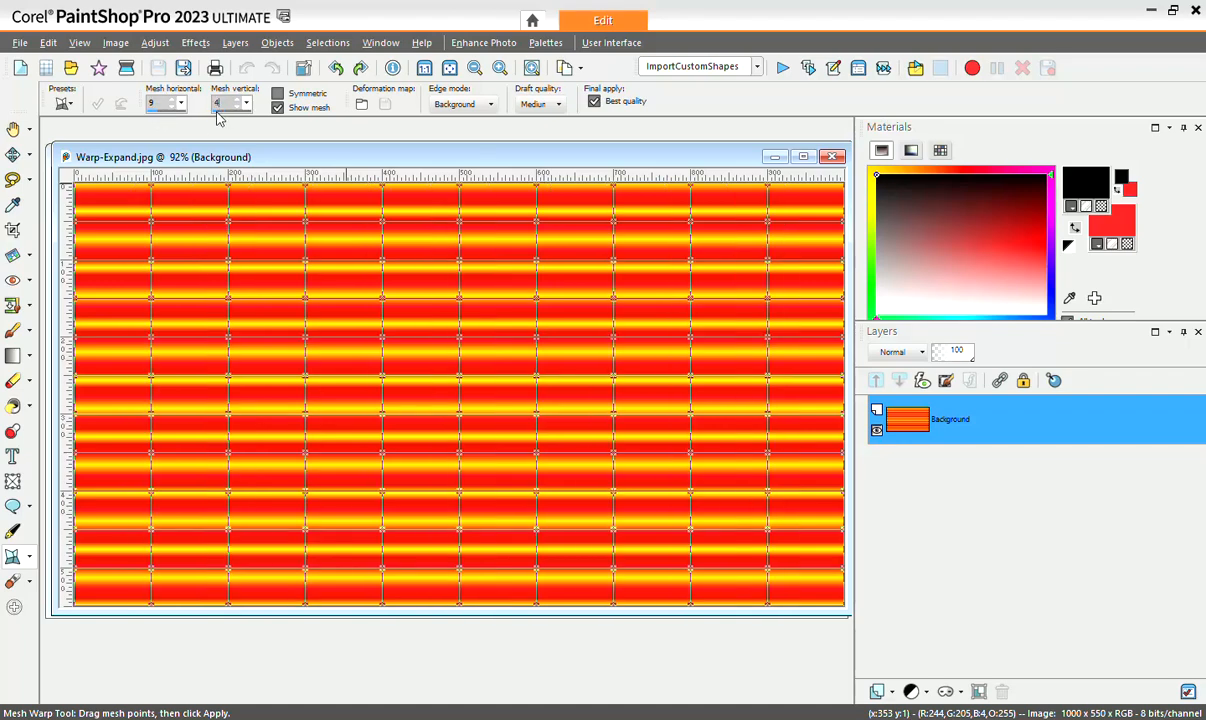
text(5)
key(Return)
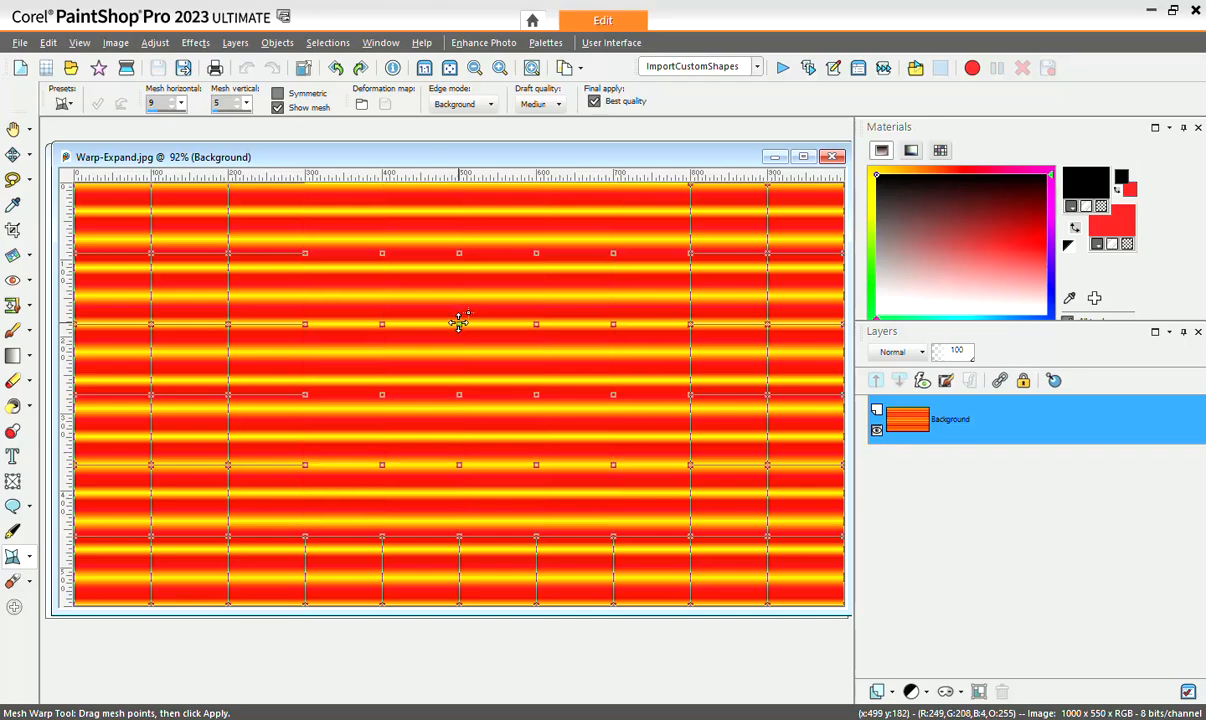
Bulge the stripes at the image centre by moving the central mesh node up and the node directly below it down
drag(459, 322, 459, 298)
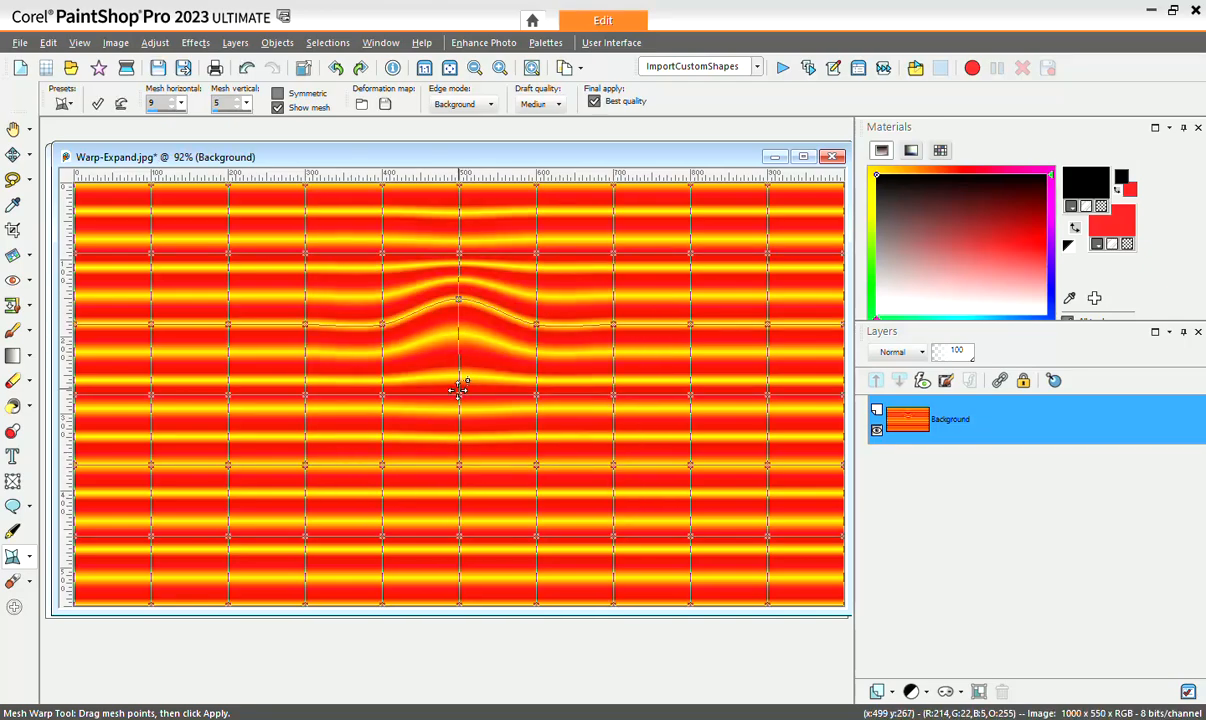
drag(459, 394, 459, 418)
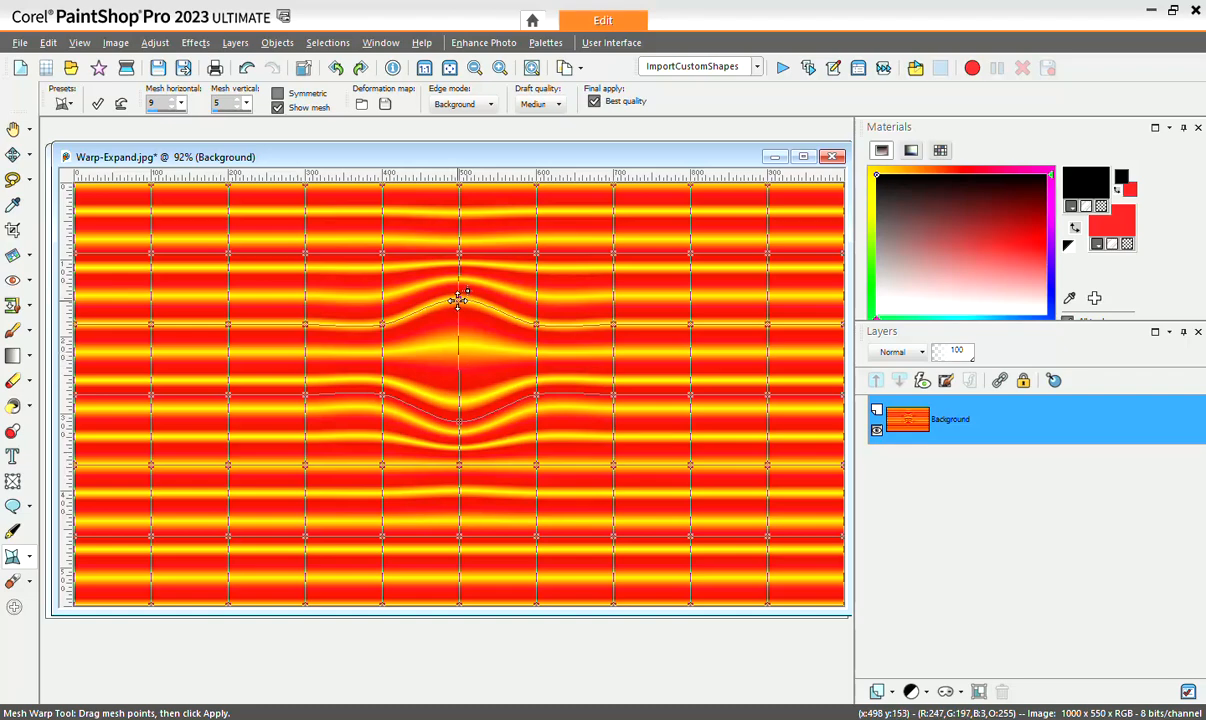
mouse_move(459, 298)
mouse_down()
mouse_move(462, 311)
mouse_move(459, 300)
mouse_up()
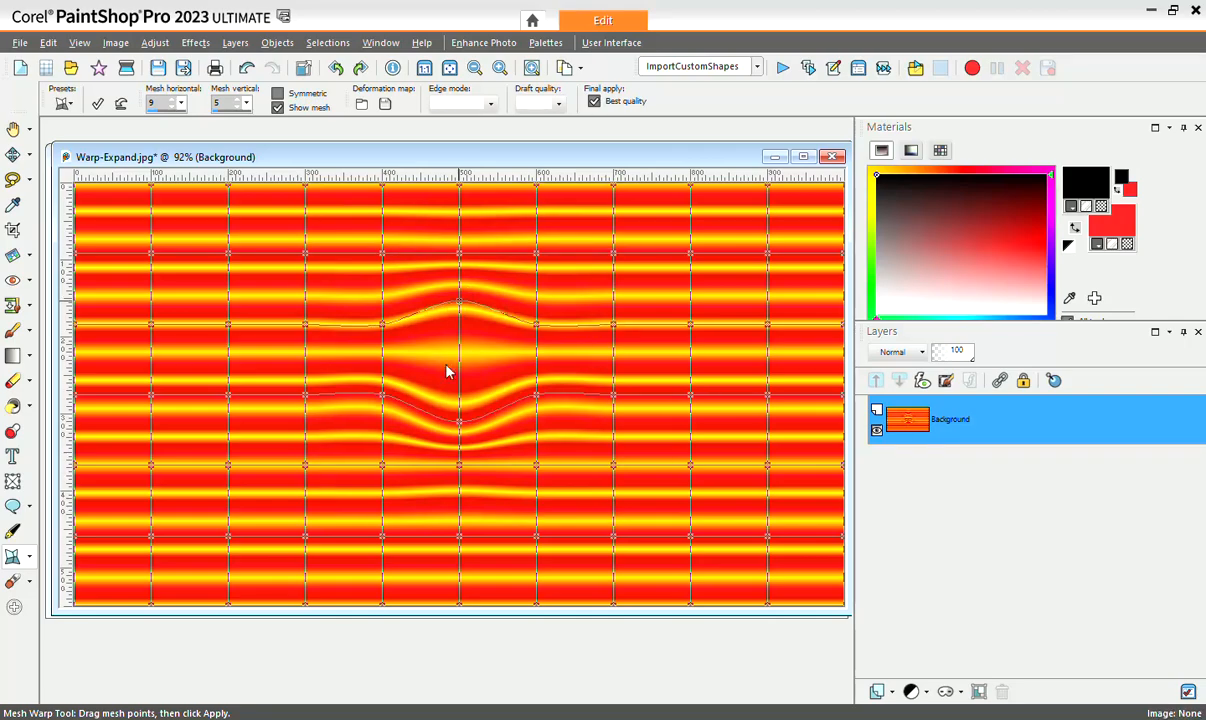
drag(459, 415, 461, 413)
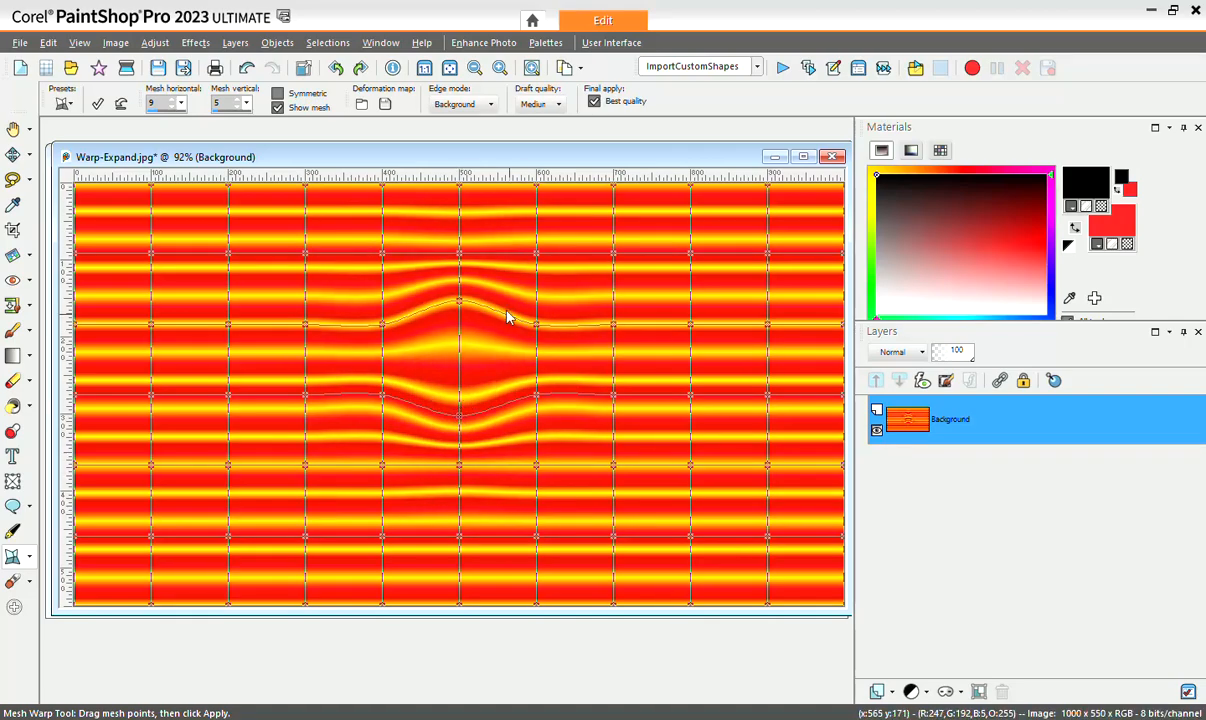
mouse_move(459, 300)
mouse_down()
mouse_move(490, 288)
mouse_move(464, 294)
mouse_up()
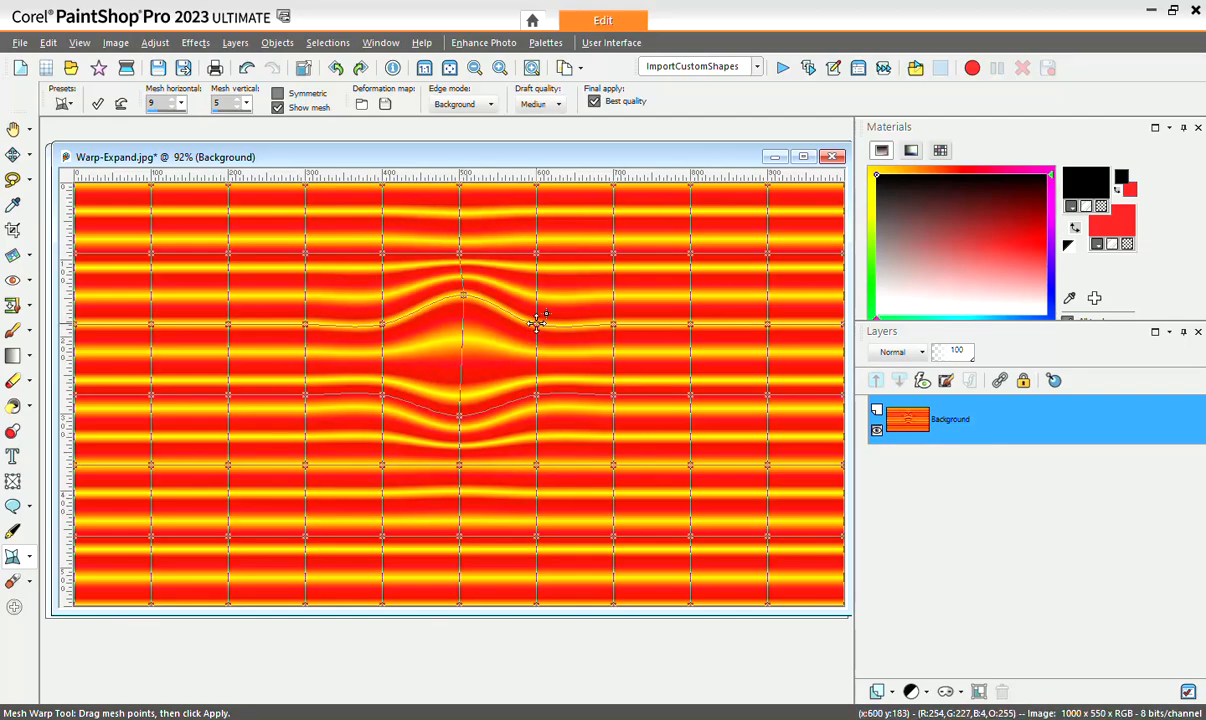
Pull the two nodes to the right of the bulge inward and shift the bulge's upper node sideways over them
drag(536, 324, 514, 326)
drag(536, 396, 510, 397)
drag(463, 280, 513, 276)
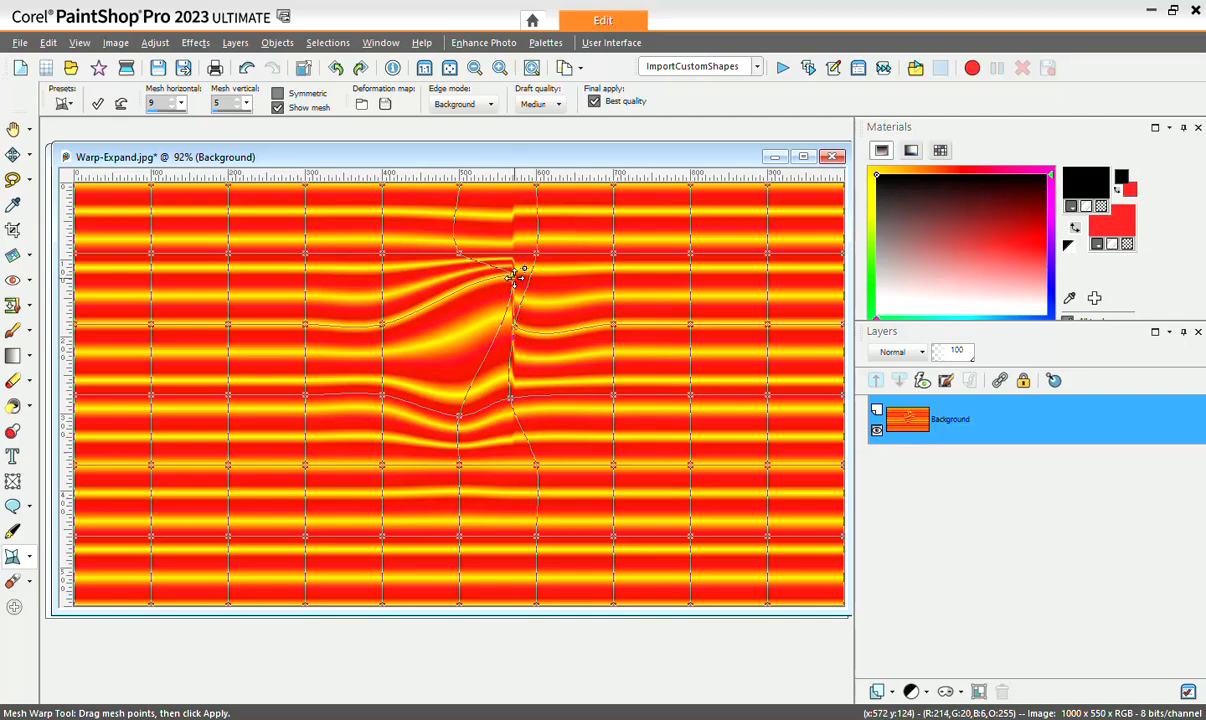
mouse_move(514, 277)
mouse_down()
mouse_move(520, 269)
mouse_move(493, 283)
mouse_up()
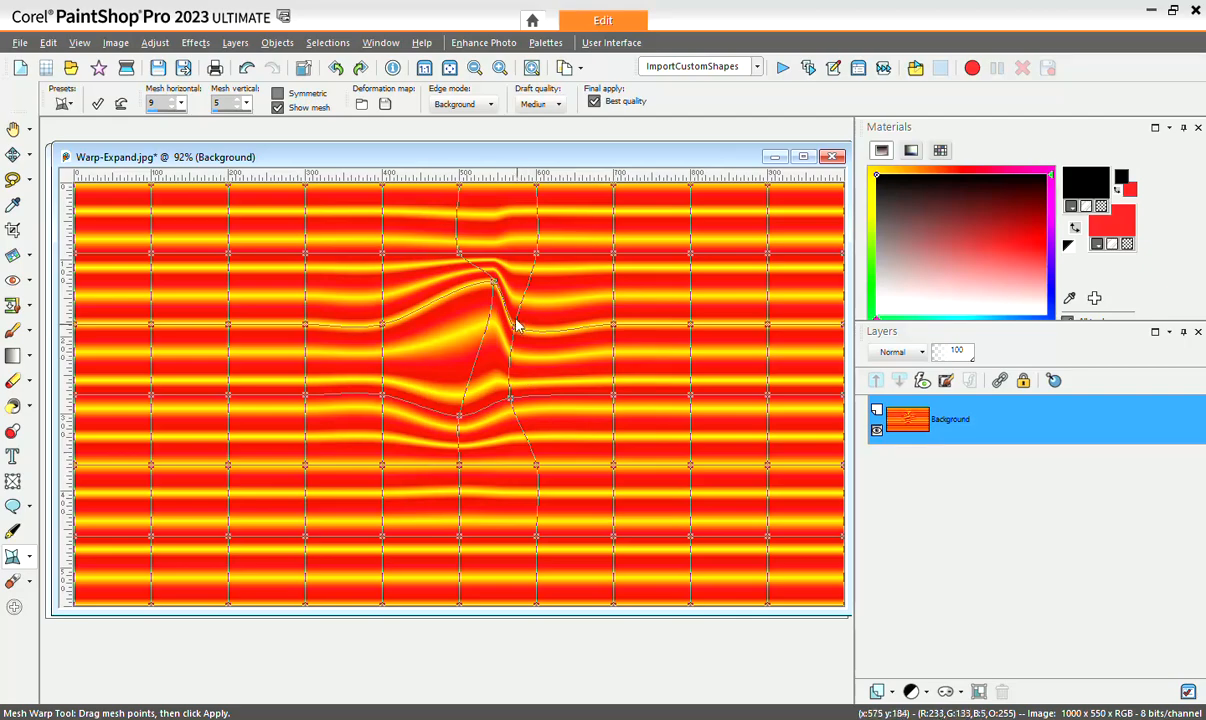
Move the bulge's upper node back to the centre column and return the two neighbouring nodes to their grid positions
drag(493, 283, 459, 290)
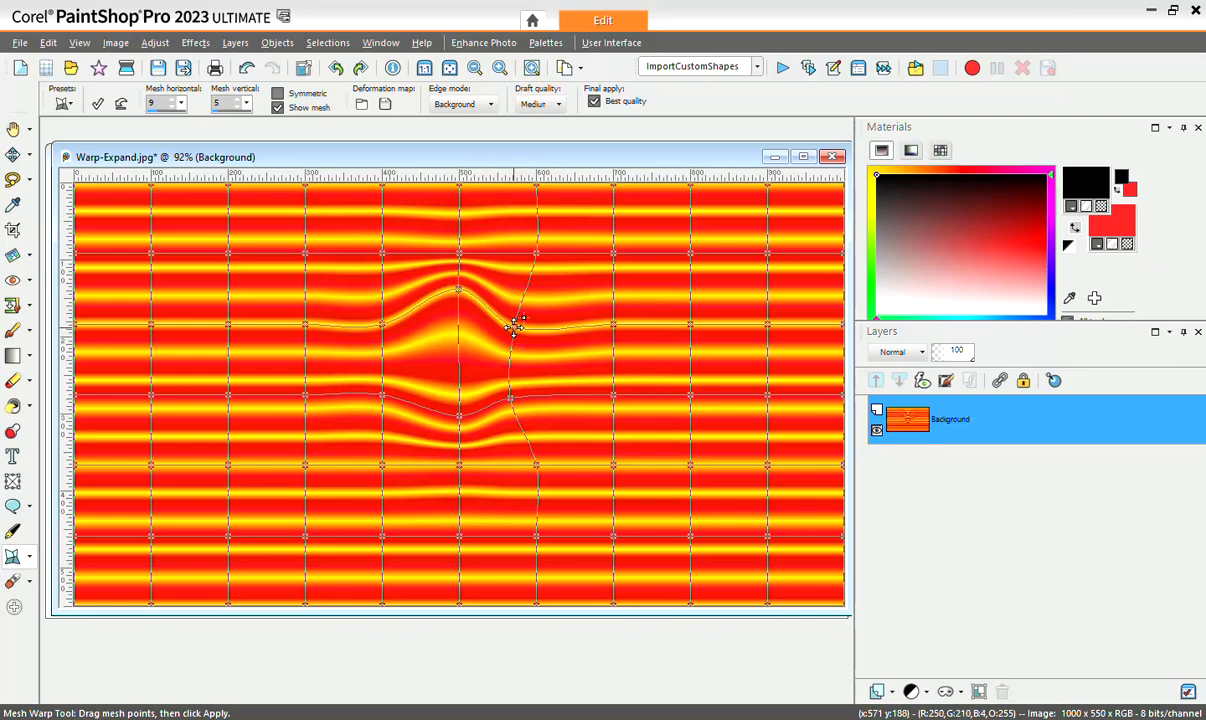
drag(514, 327, 530, 322)
drag(510, 398, 537, 393)
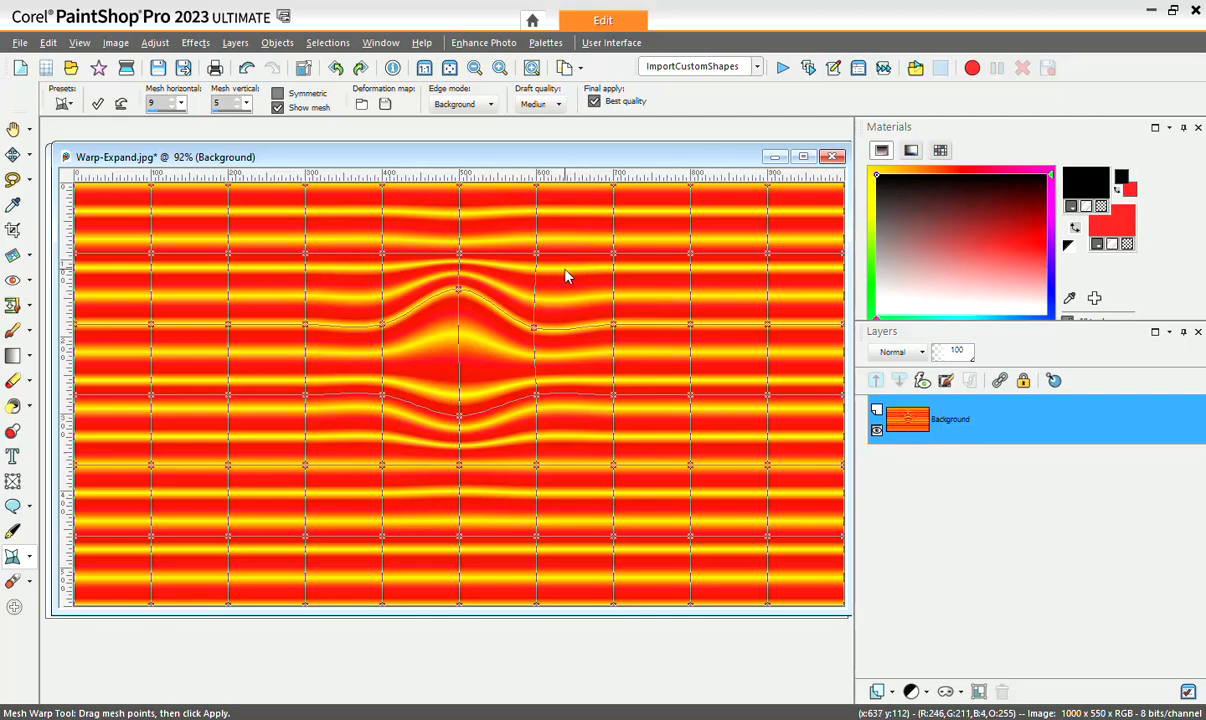
Undo all the mesh node moves back to the original straight stripes
key(ctrl+z)
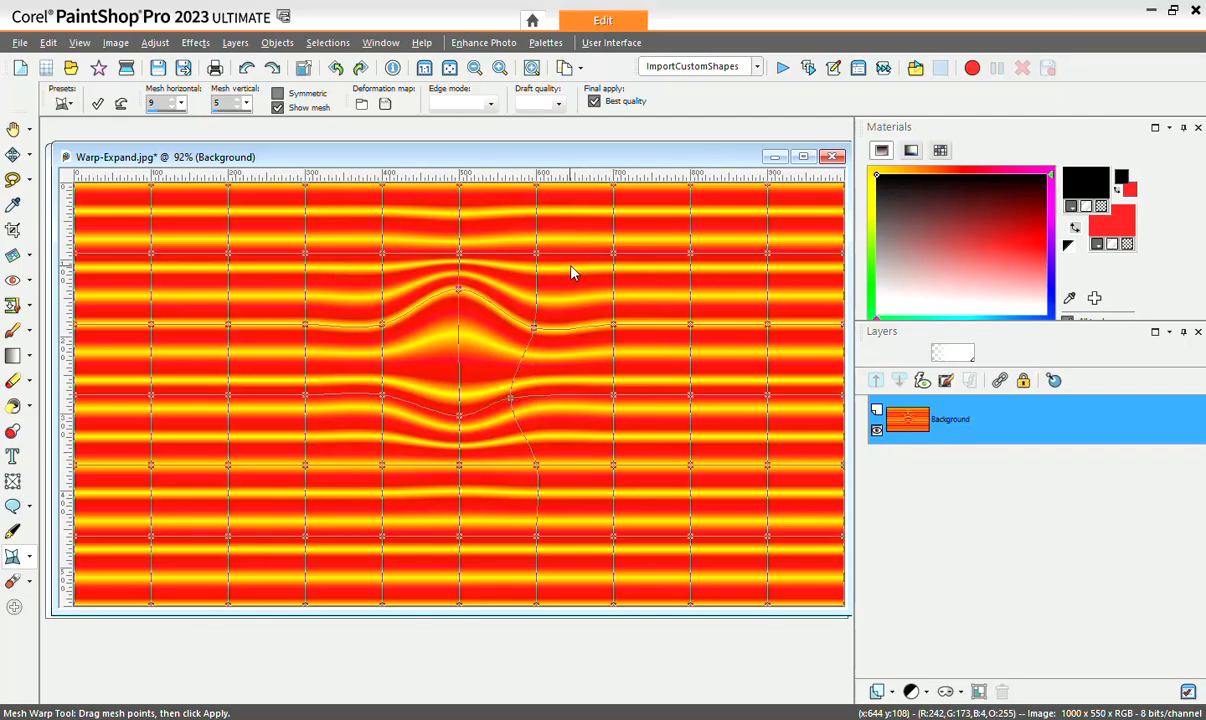
key(ctrl+z)
key(ctrl+z)
key(ctrl+z)
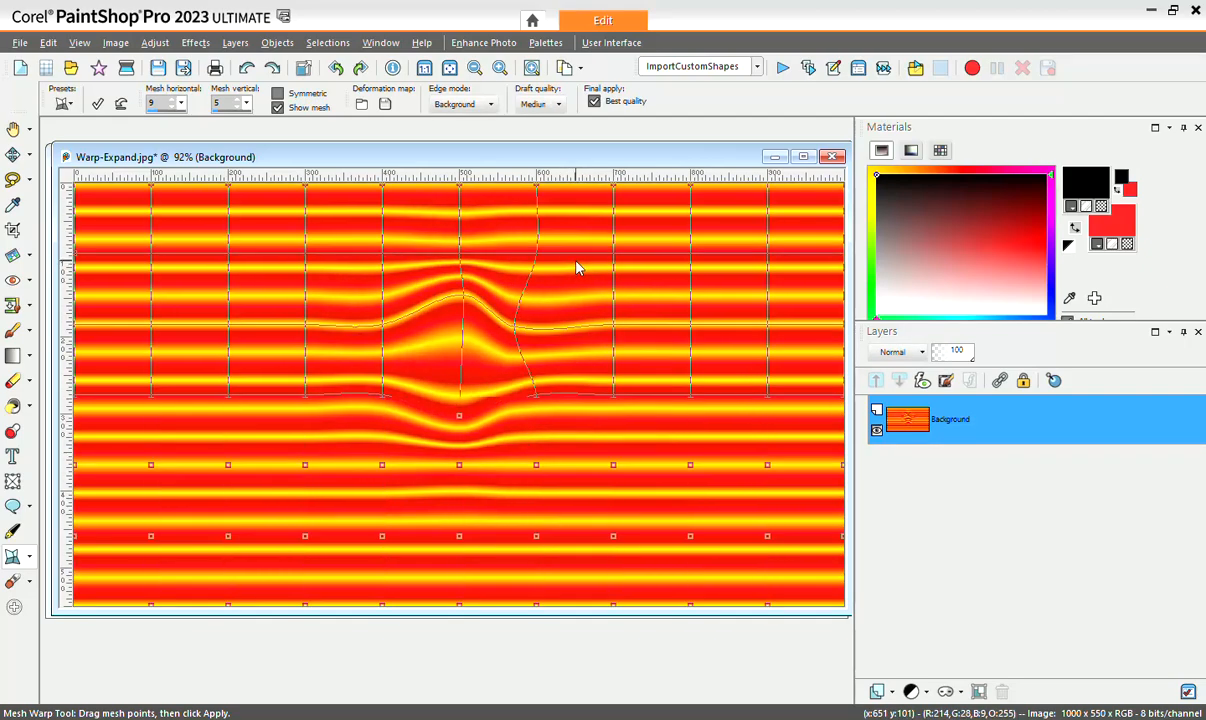
key(ctrl+z)
key(ctrl+z)
key(ctrl+z)
key(ctrl+z)
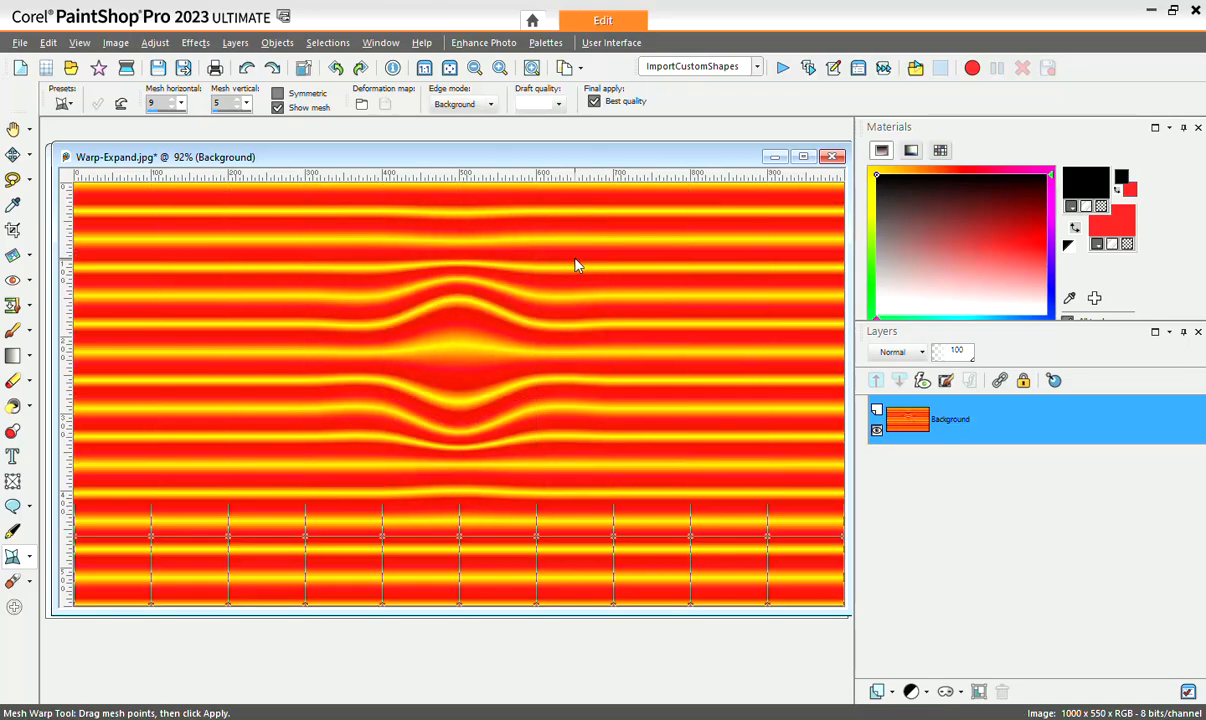
key(ctrl+z)
key(ctrl+z)
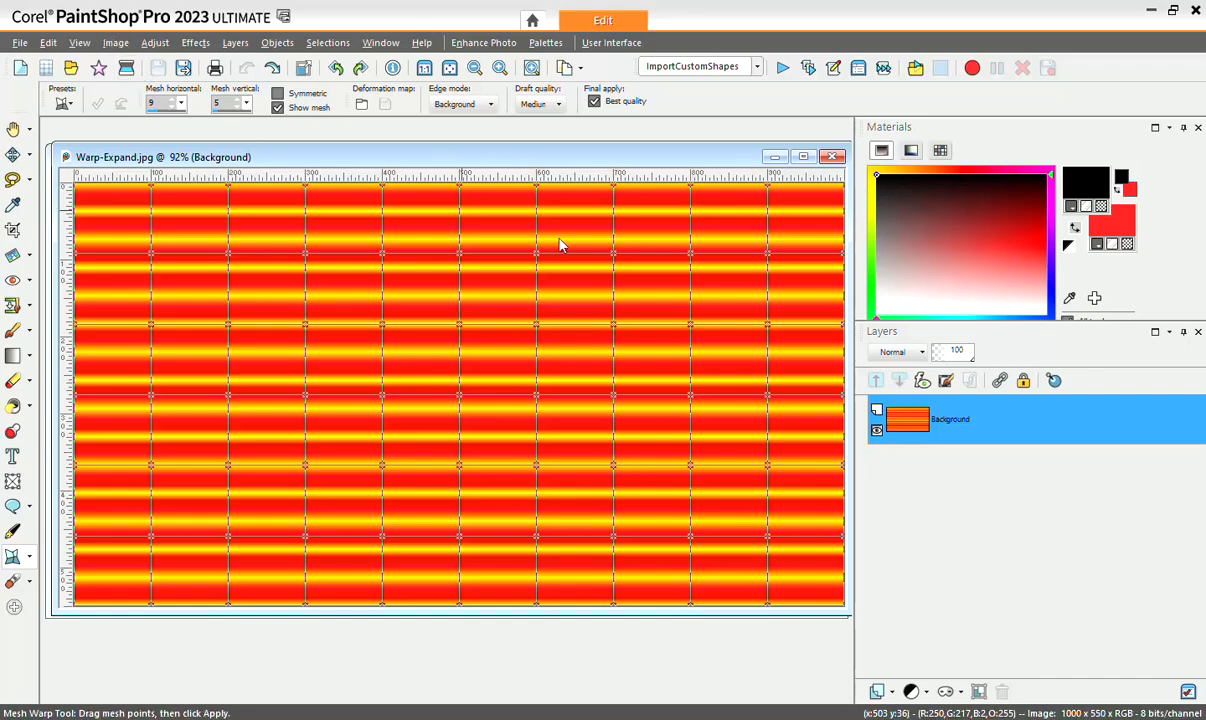
Promote the background layer and enlarge the canvas to 1400 × 950 pixels with the image centred
right_click(915, 422)
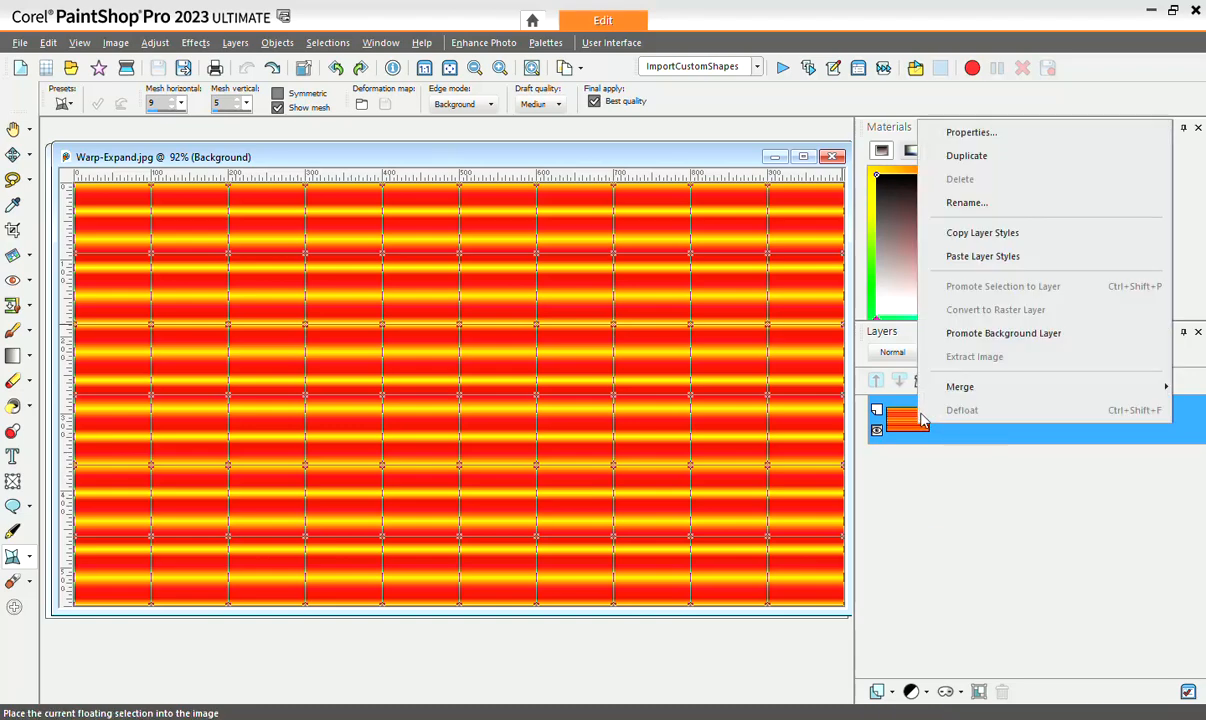
click(967, 334)
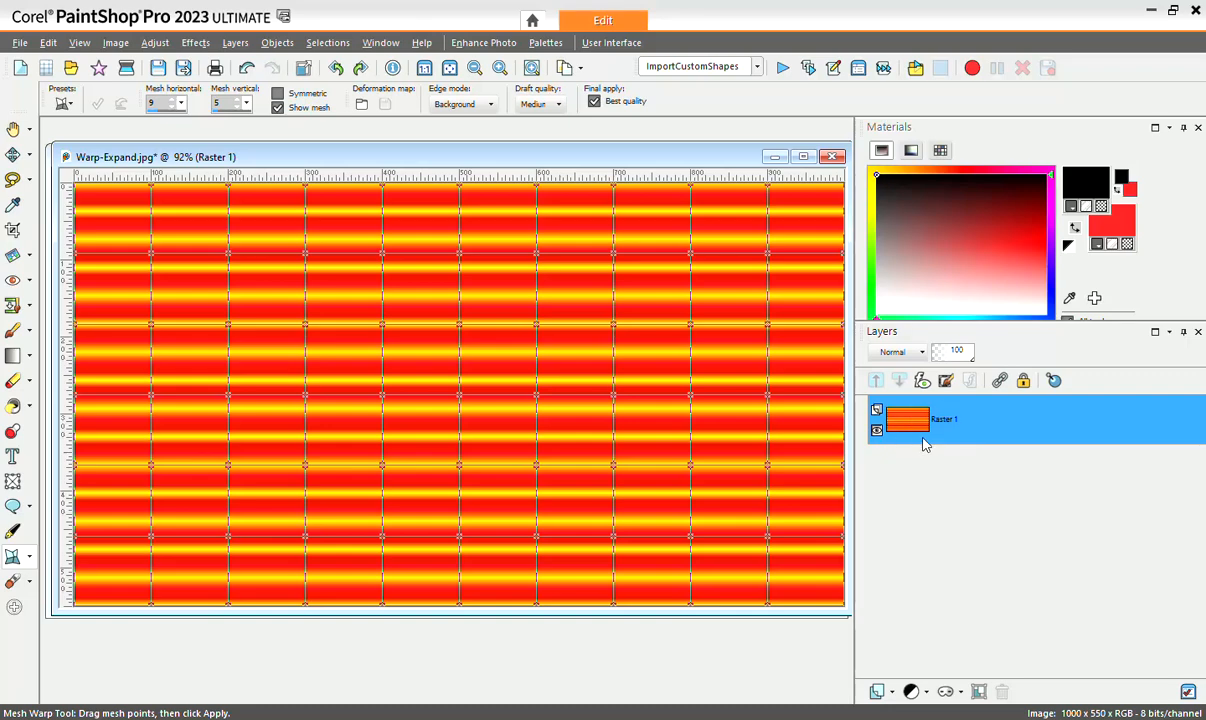
click(118, 44)
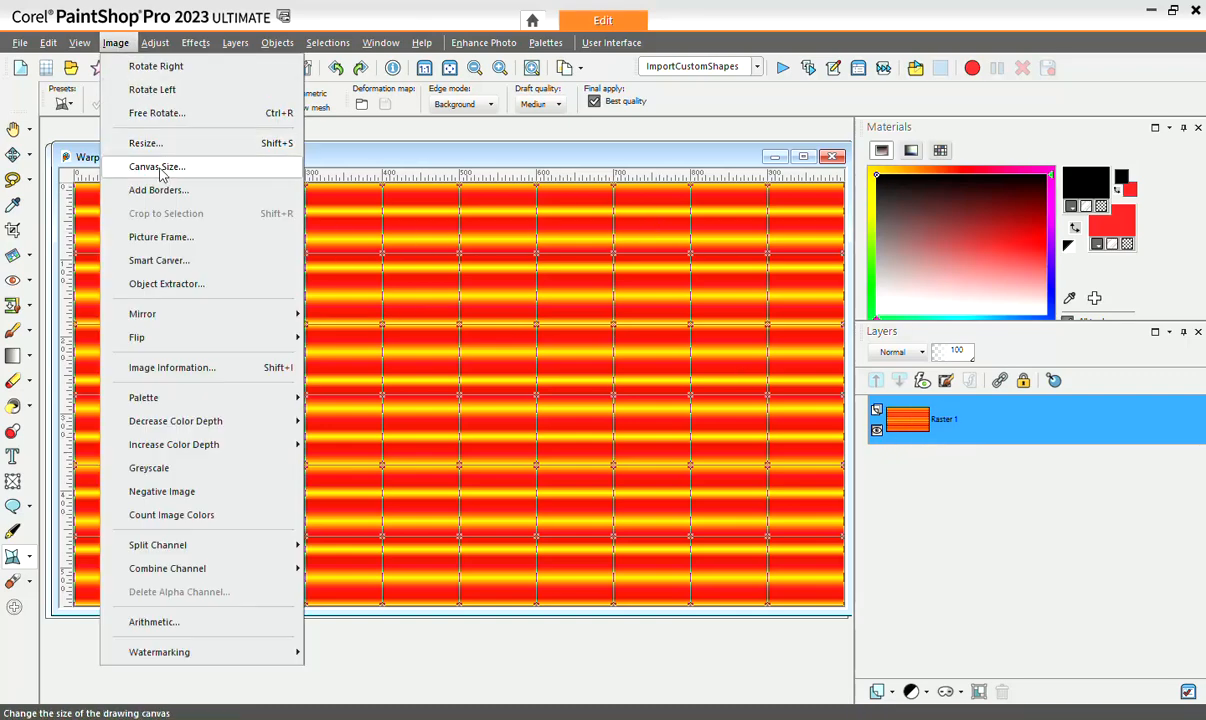
click(155, 164)
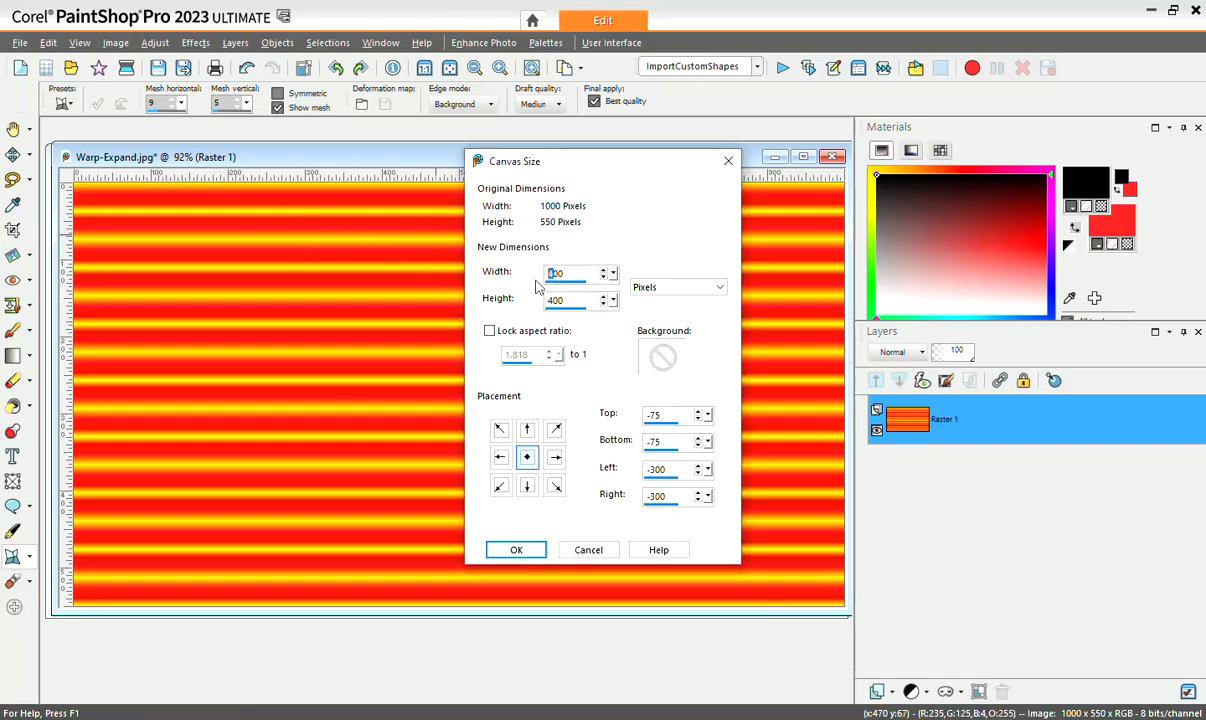
text(14)
text(950)
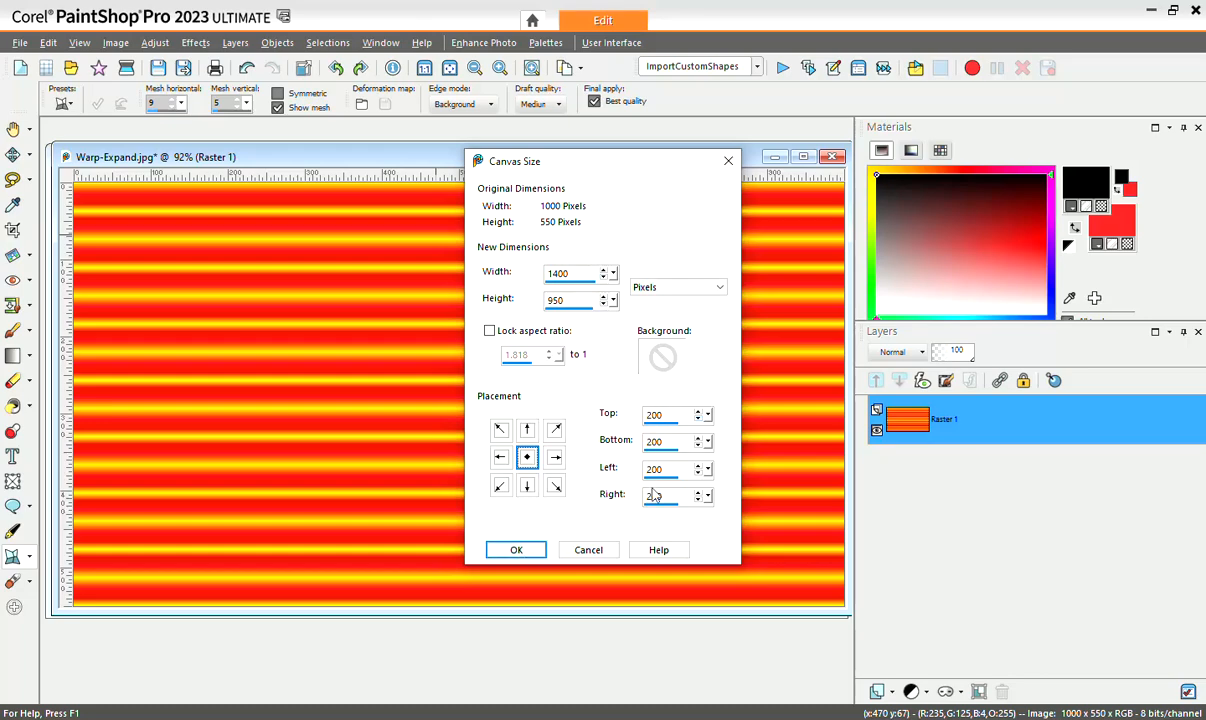
click(516, 551)
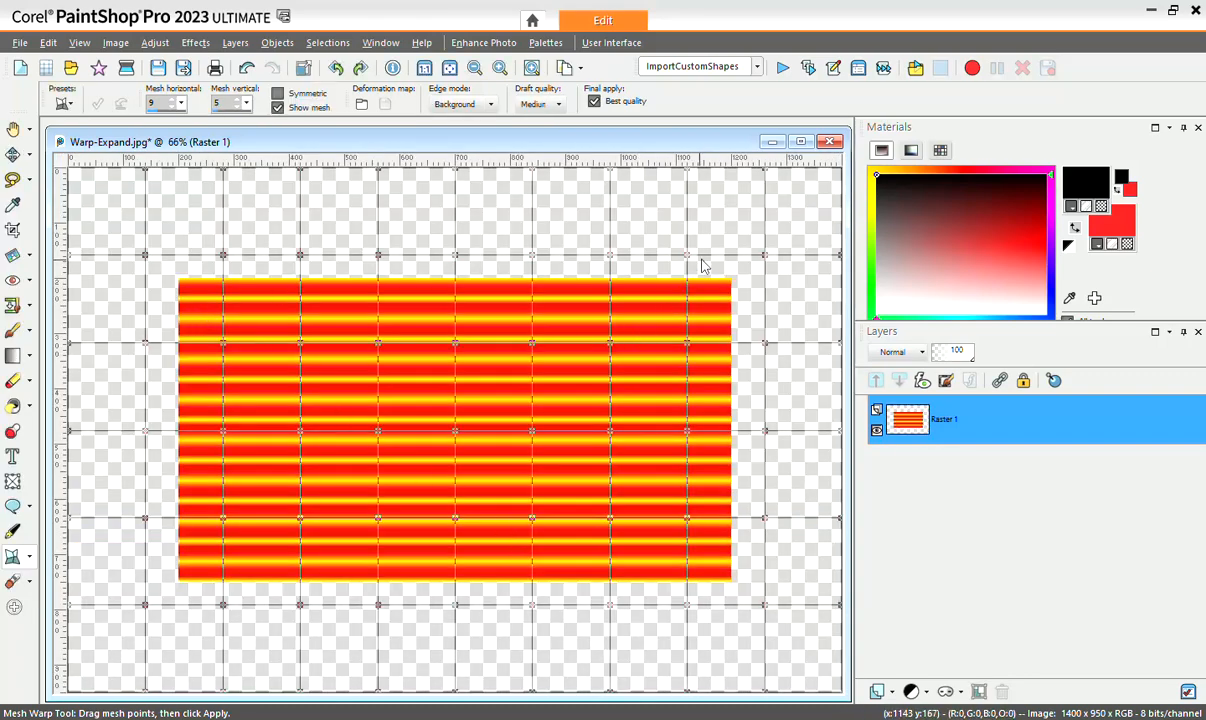
Bulge the image's top edge near its right end into the transparent area by raising the two adjacent mesh nodes above it
drag(688, 255, 686, 224)
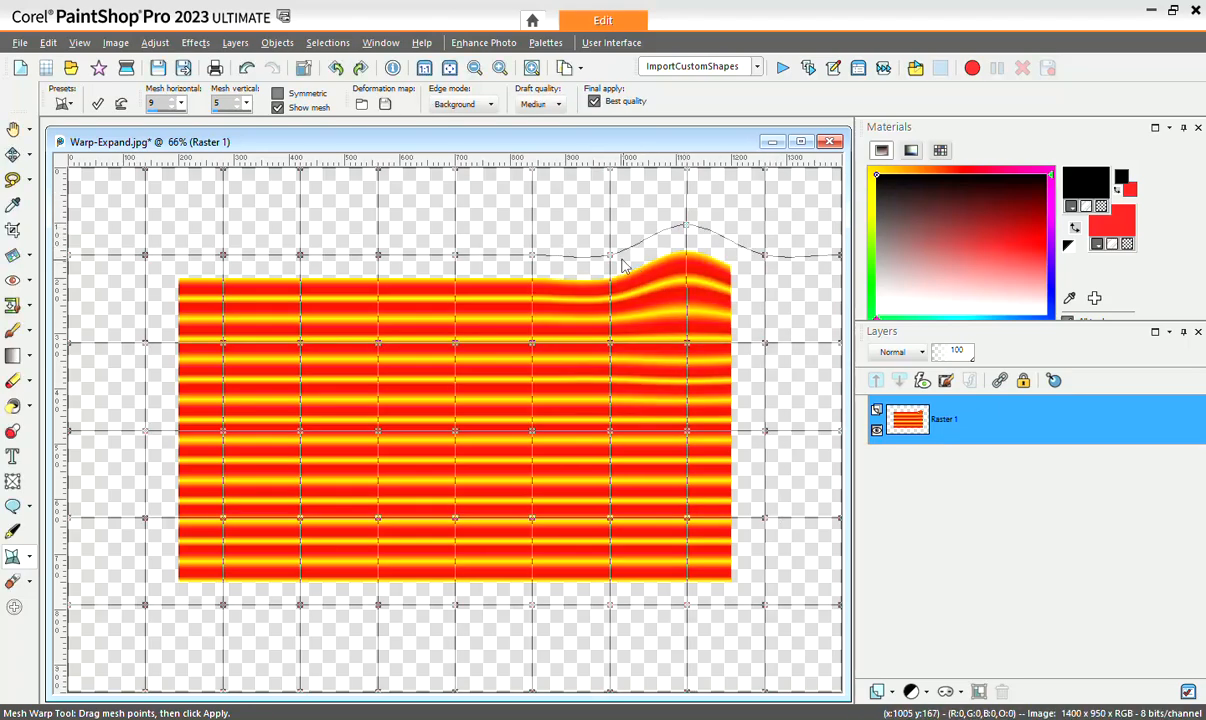
drag(609, 255, 609, 222)
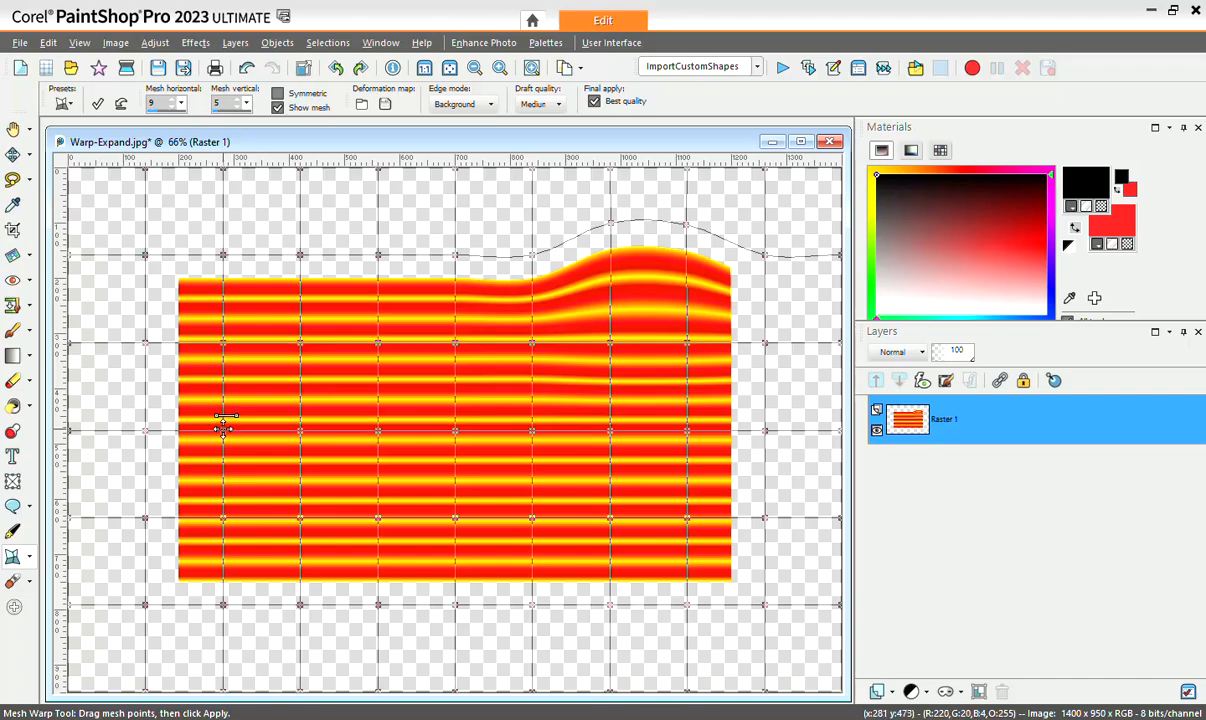
click(231, 430)
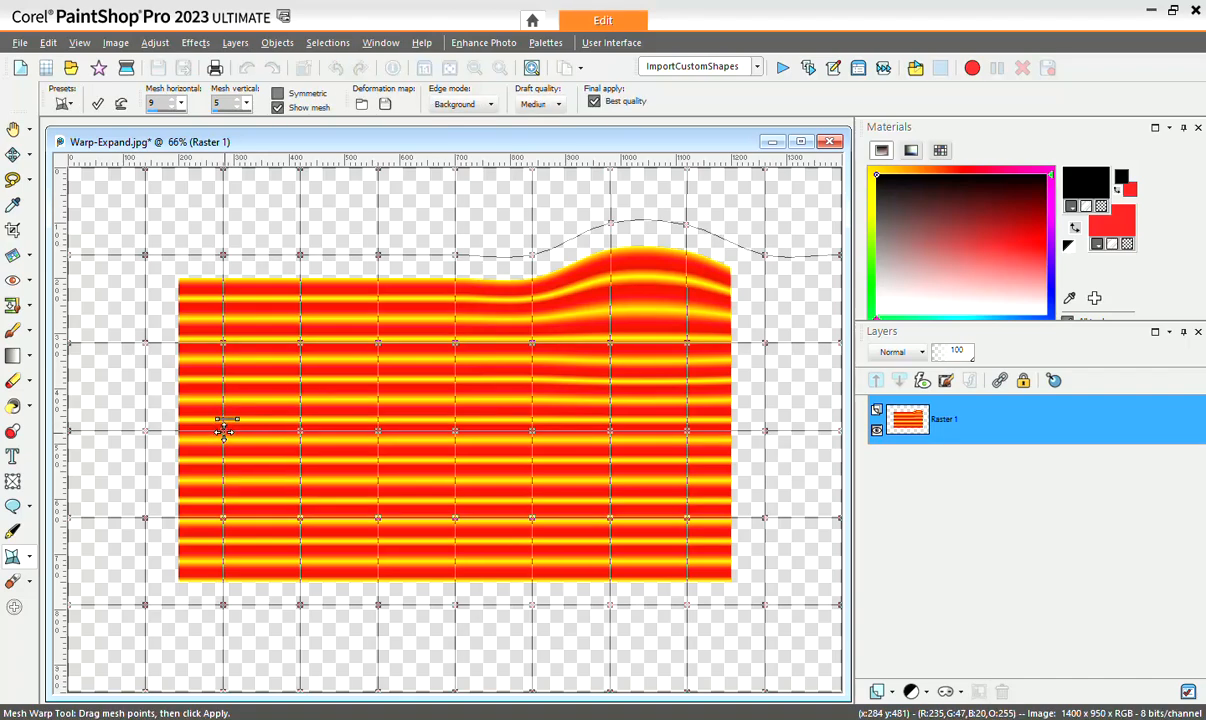
click(234, 426)
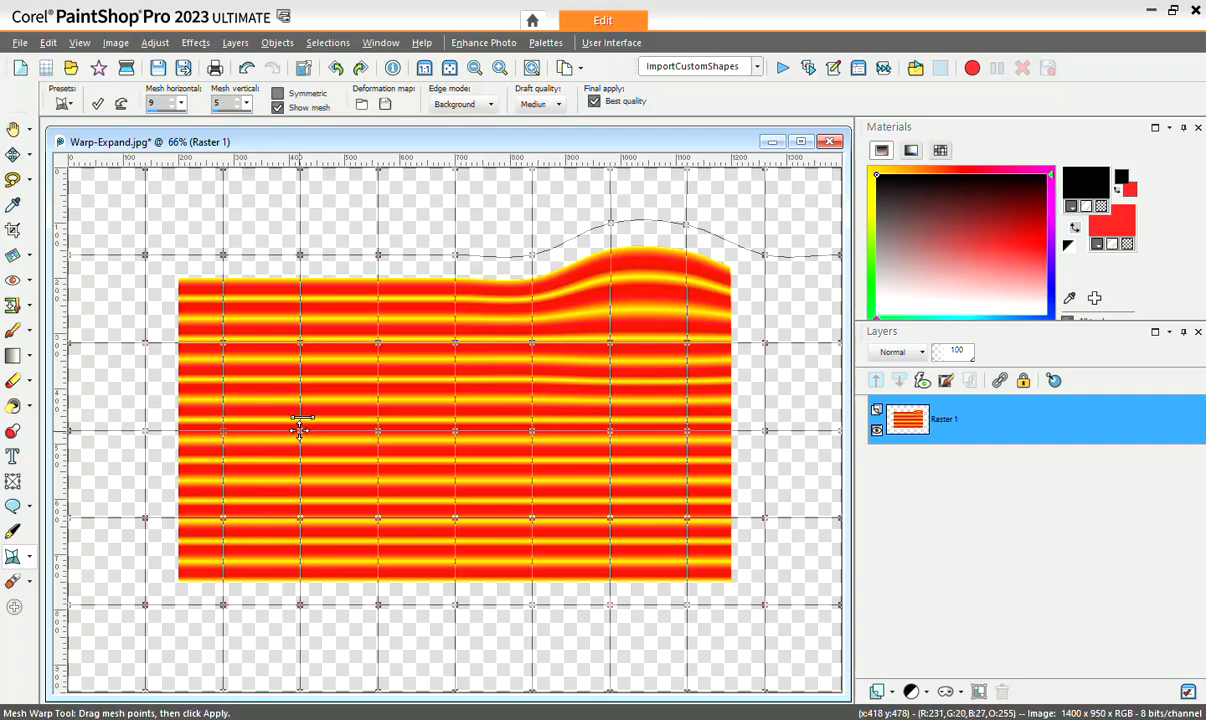
mouse_move(300, 430)
mouse_down()
mouse_move(316, 429)
mouse_move(300, 430)
mouse_move(300, 360)
mouse_move(303, 432)
mouse_up()
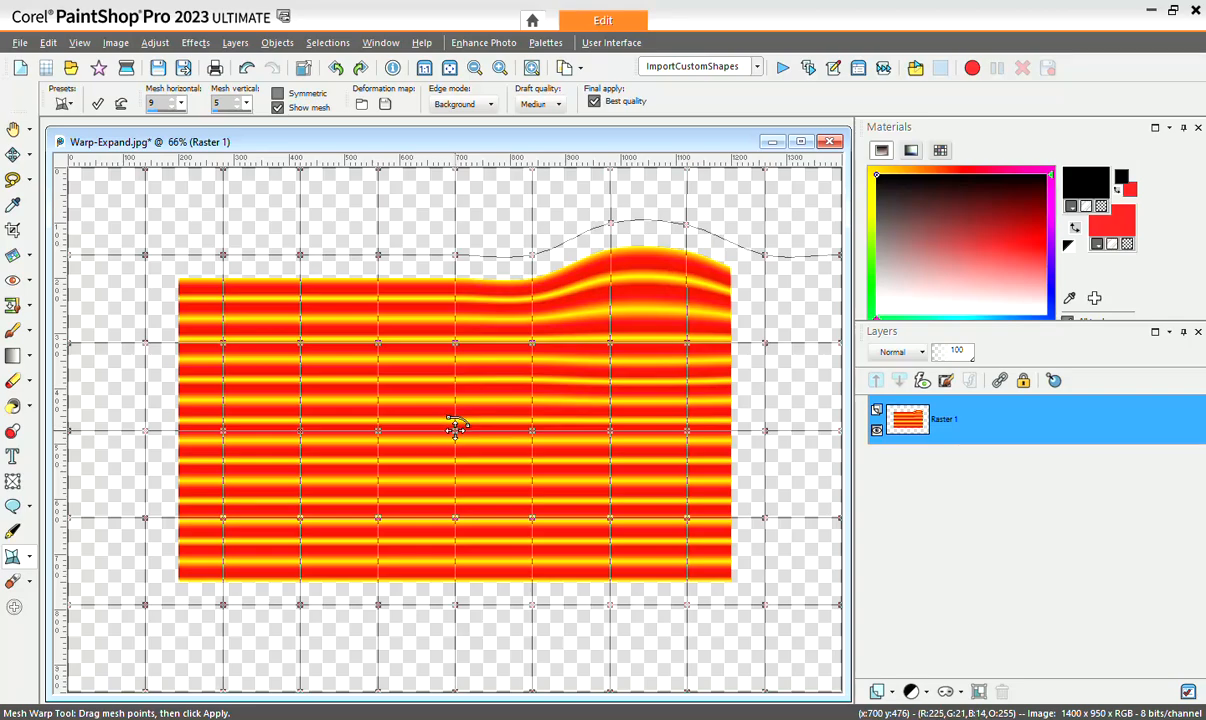
Arch the mesh's whole middle row upward from its centre node, and lower it back to a slight curve
drag(455, 428, 455, 352)
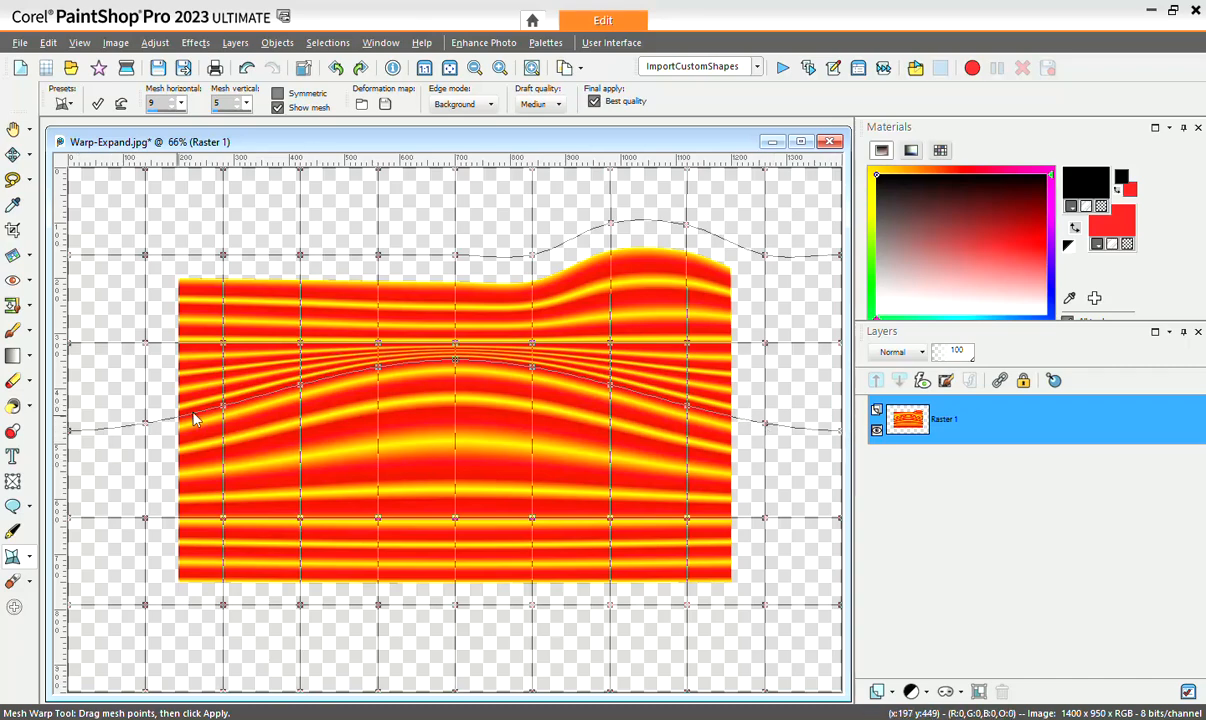
drag(456, 356, 454, 416)
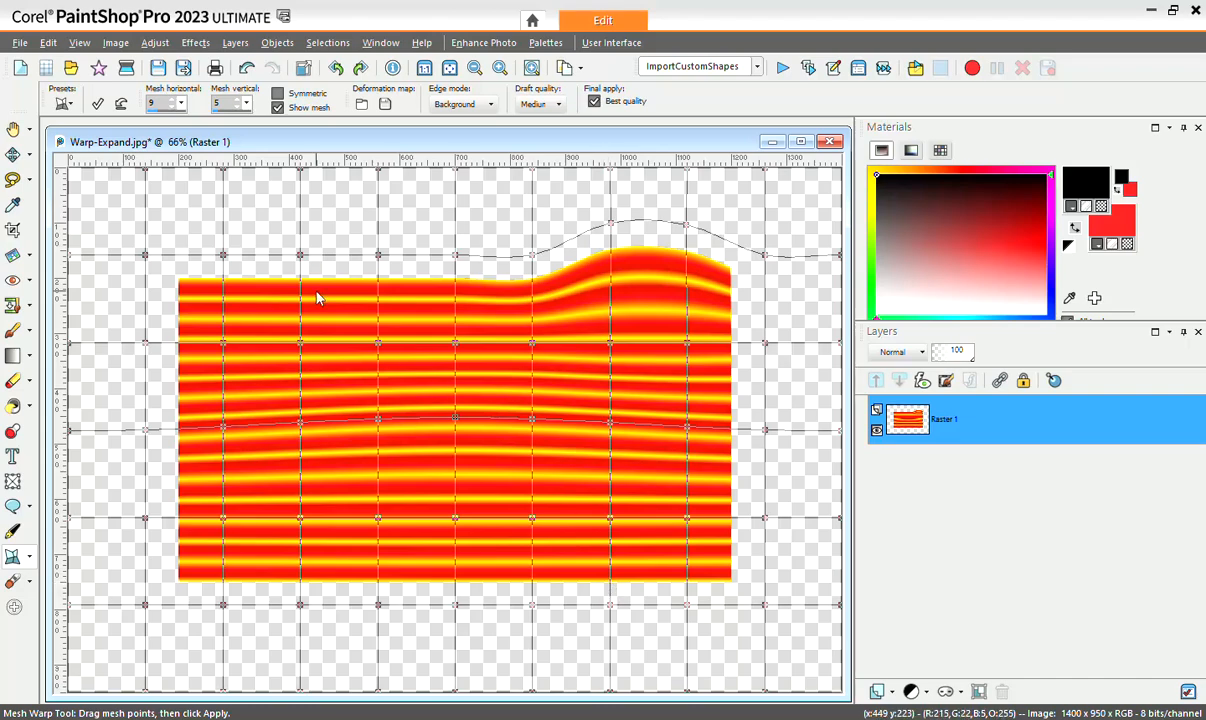
Set the mesh density to 11 horizontal and 8 vertical nodes
scroll(170, 105, up, 1)
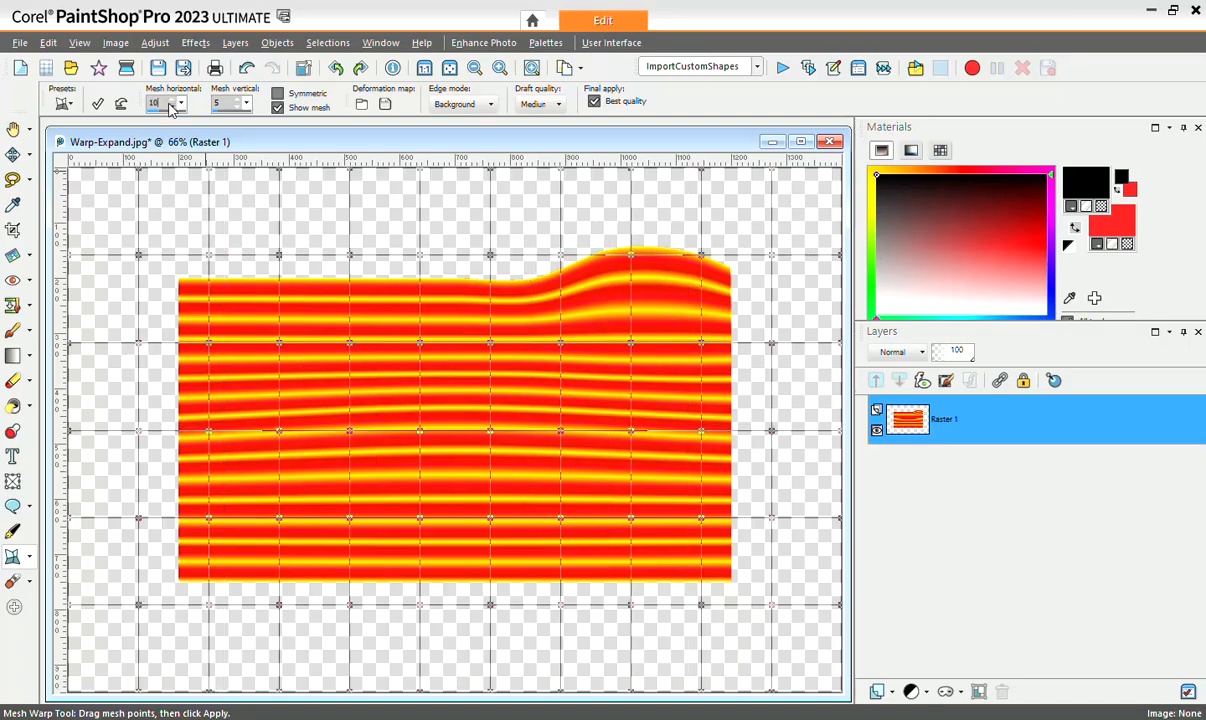
scroll(170, 105, up, 1)
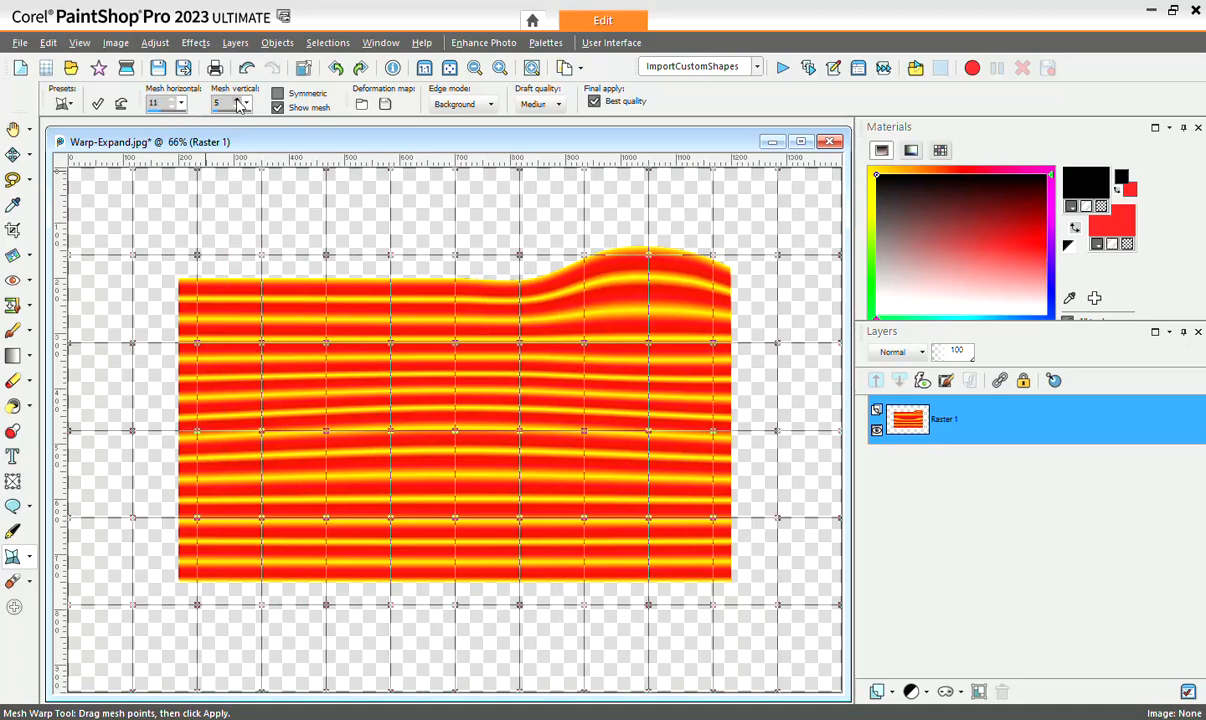
scroll(238, 106, up, 3)
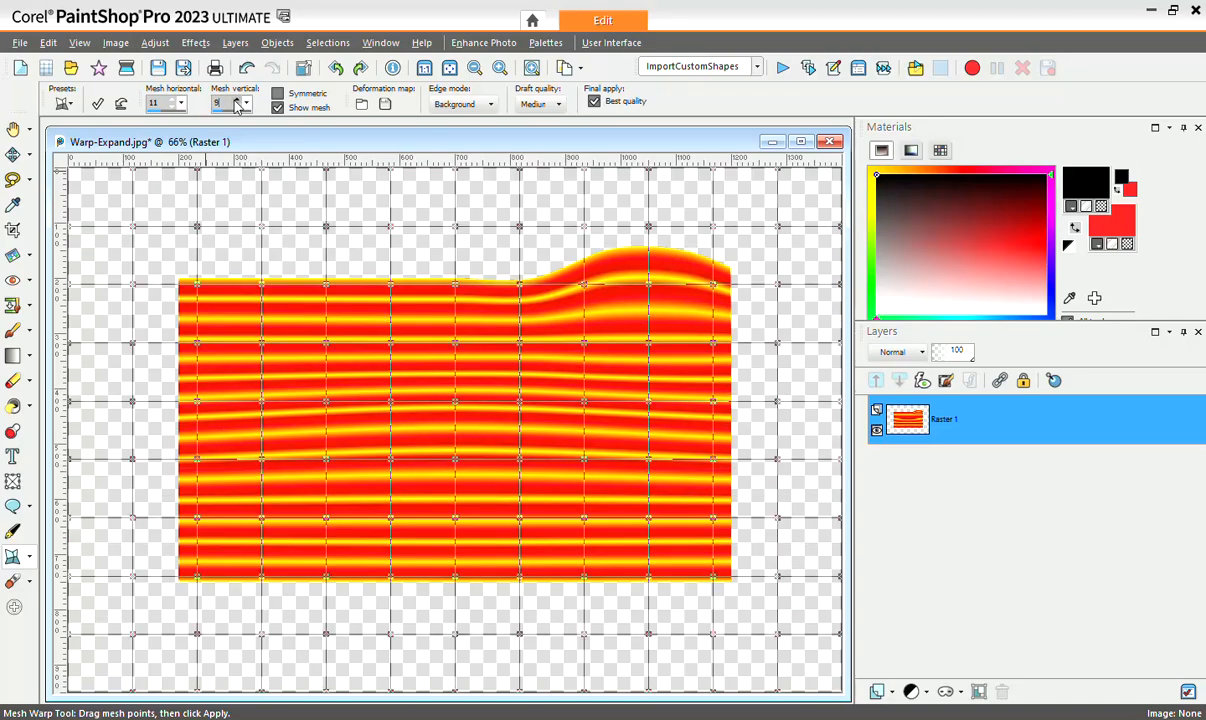
scroll(238, 106, up, 1)
scroll(237, 110, down, 1)
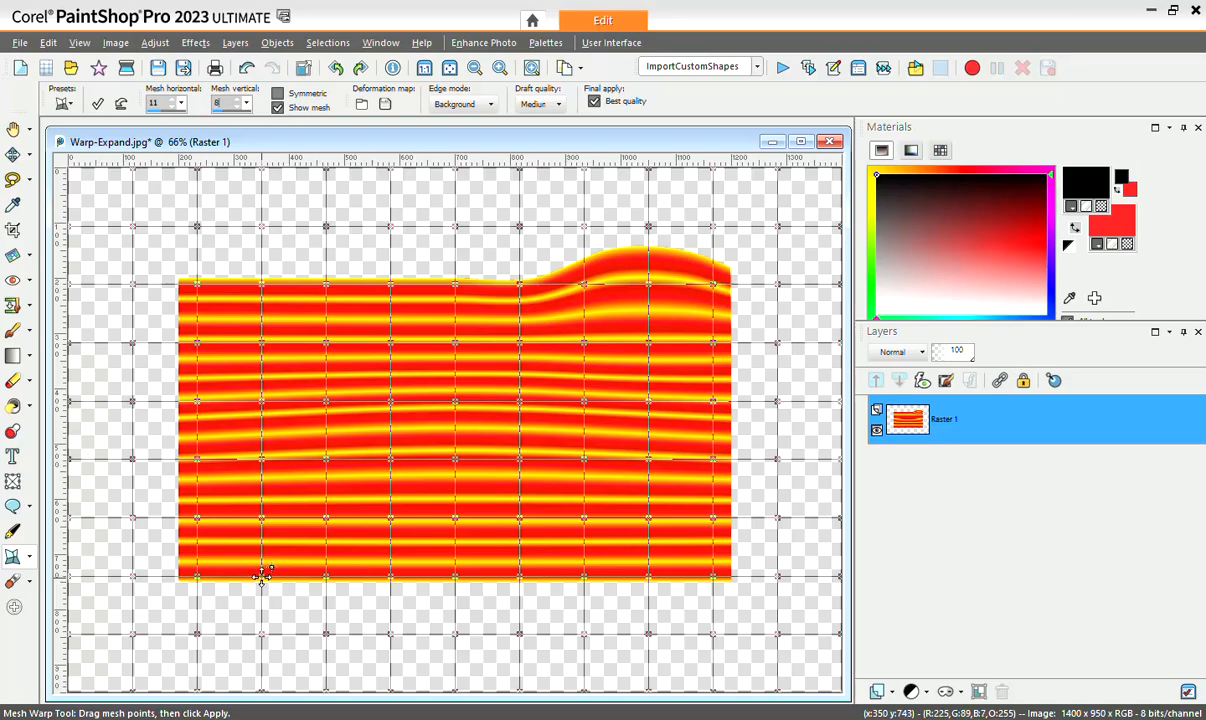
Nudge a top-edge node near the image's left end, and slightly raise the two vertically stacked nodes at the right-hand bulge's peak
mouse_move(260, 284)
mouse_down()
mouse_move(260, 268)
mouse_move(262, 283)
mouse_up()
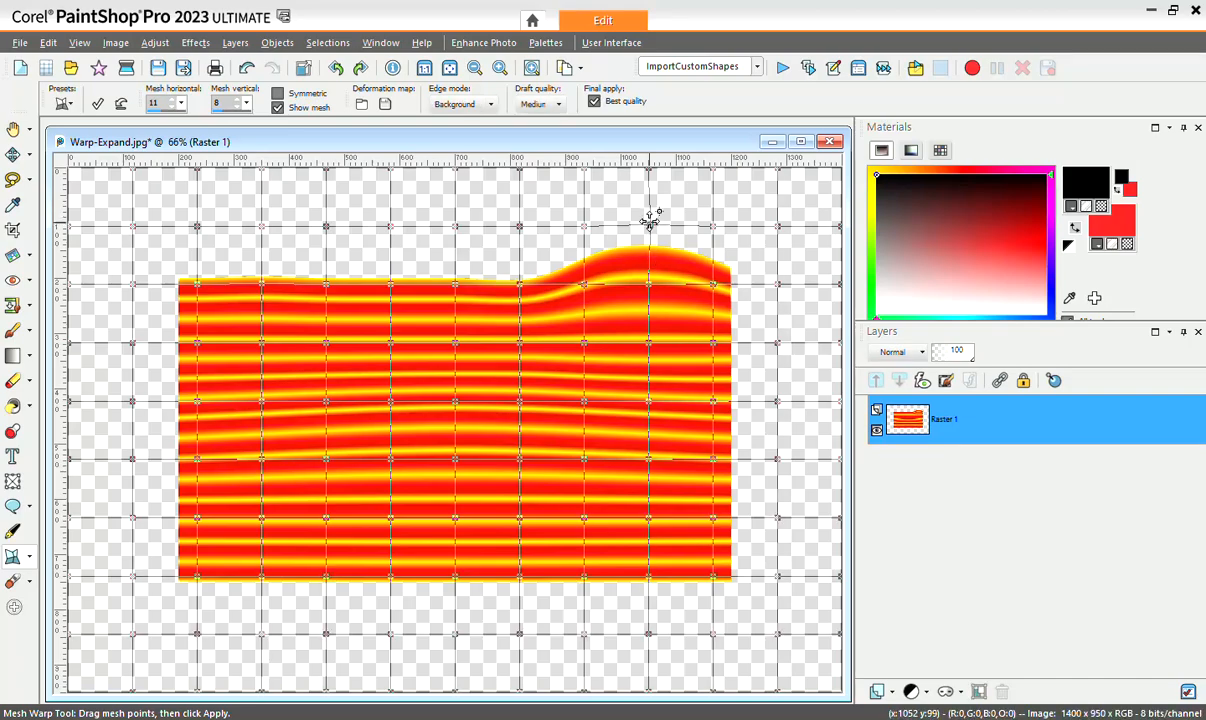
drag(649, 225, 649, 212)
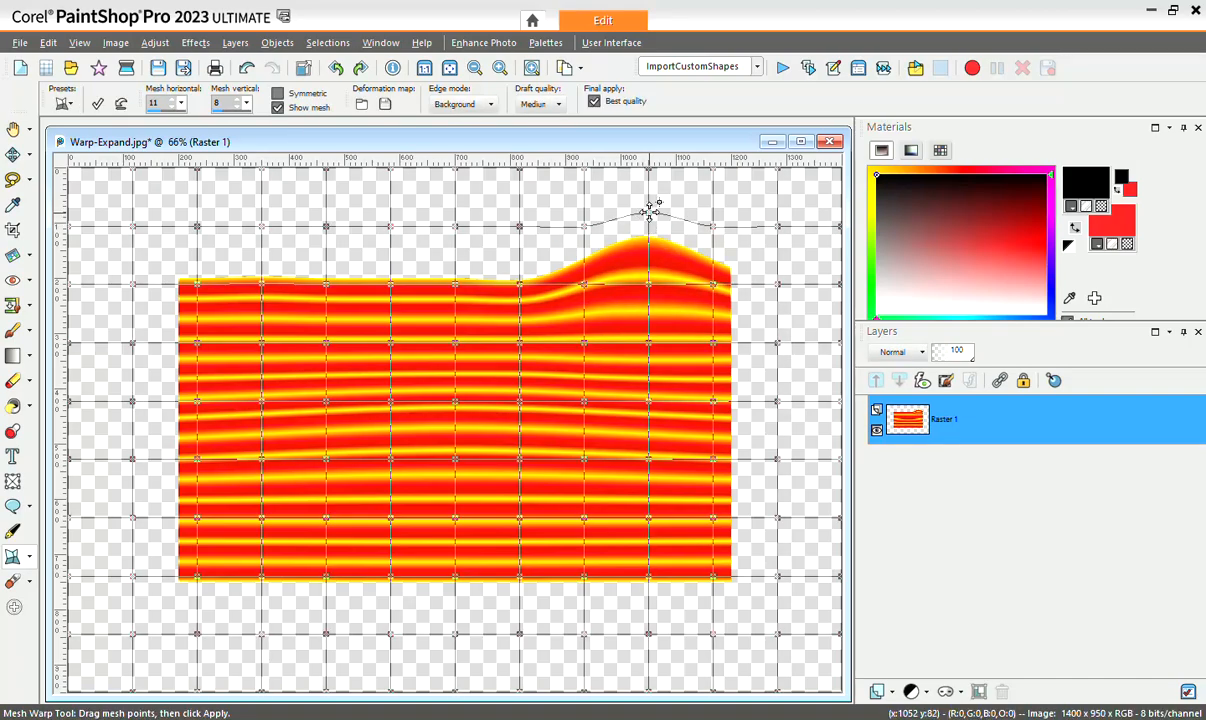
drag(649, 213, 650, 218)
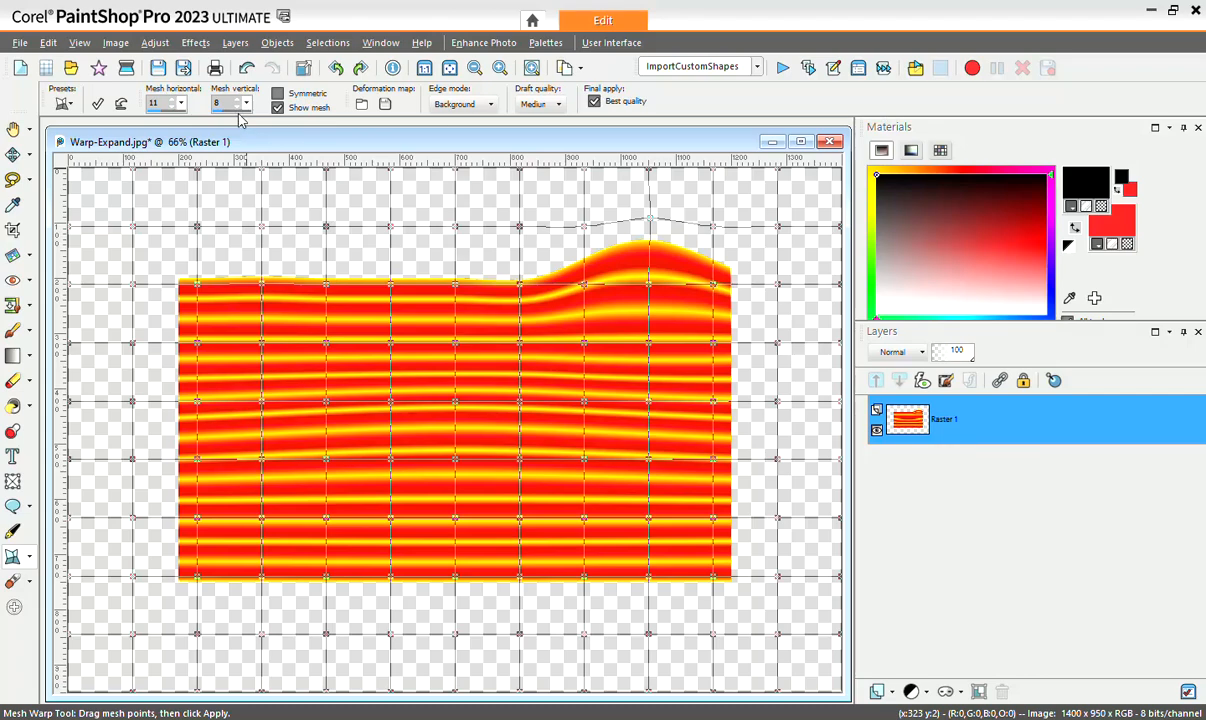
drag(650, 218, 646, 276)
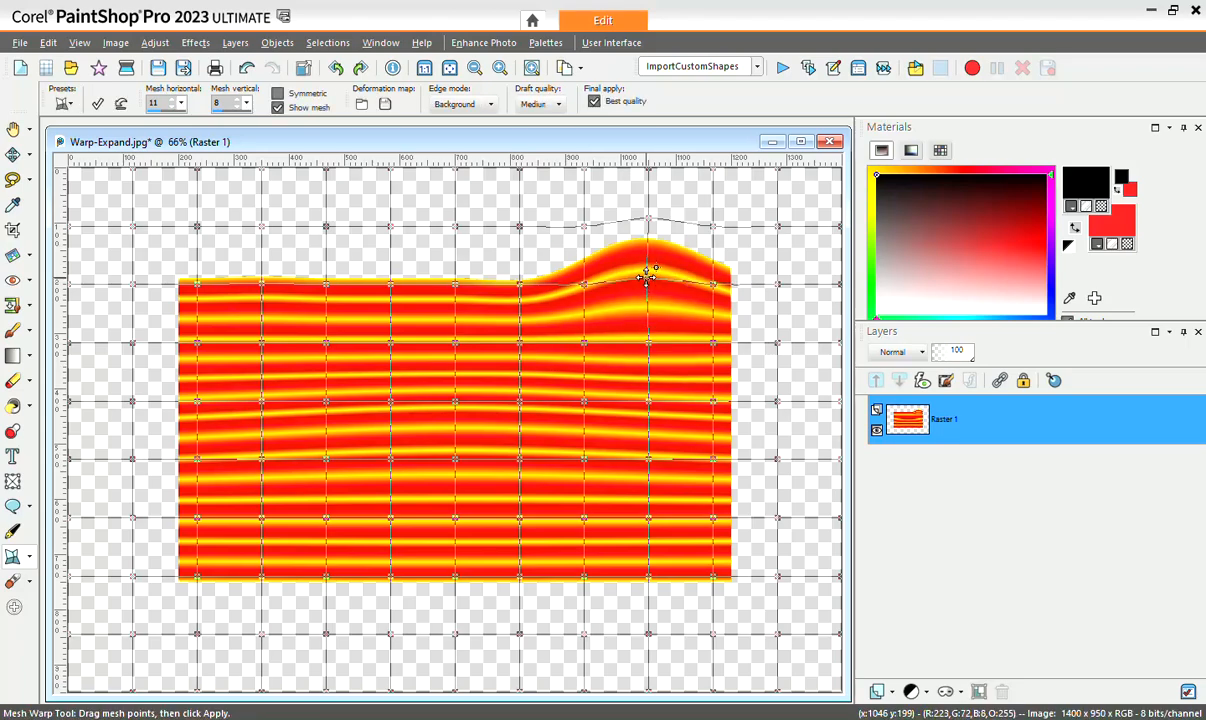
Apply the mesh warp to the image and undo that application
click(647, 275)
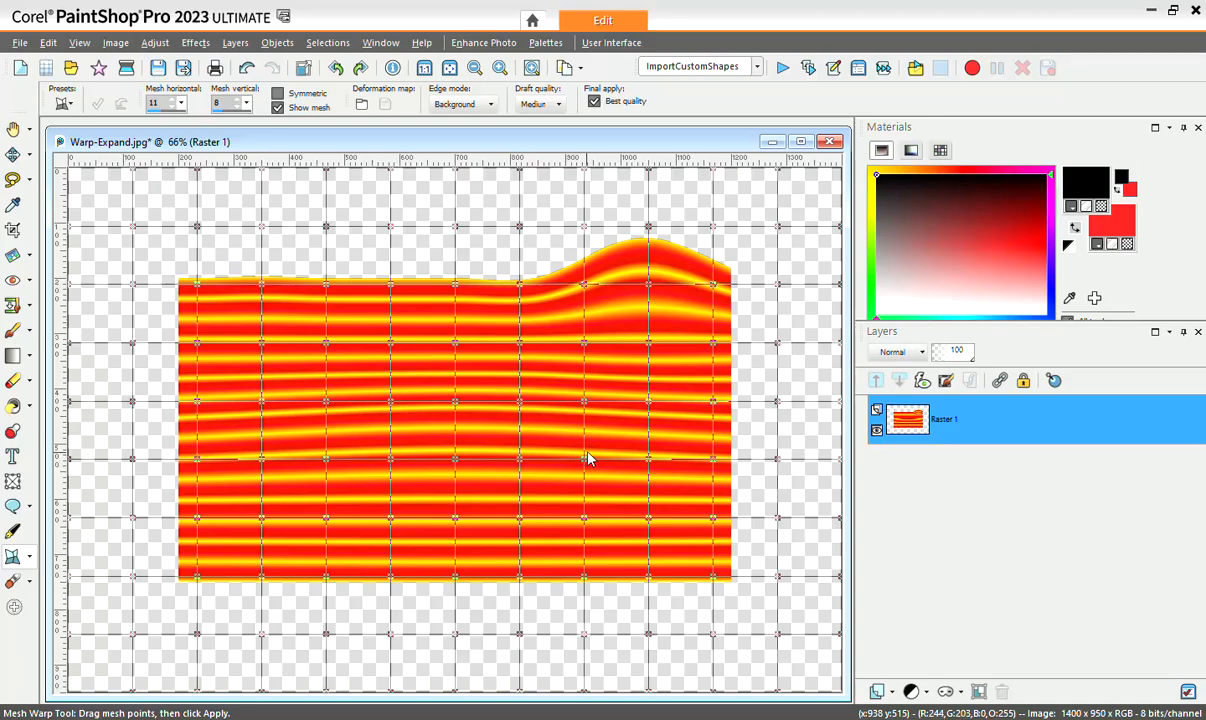
key(ctrl+z)
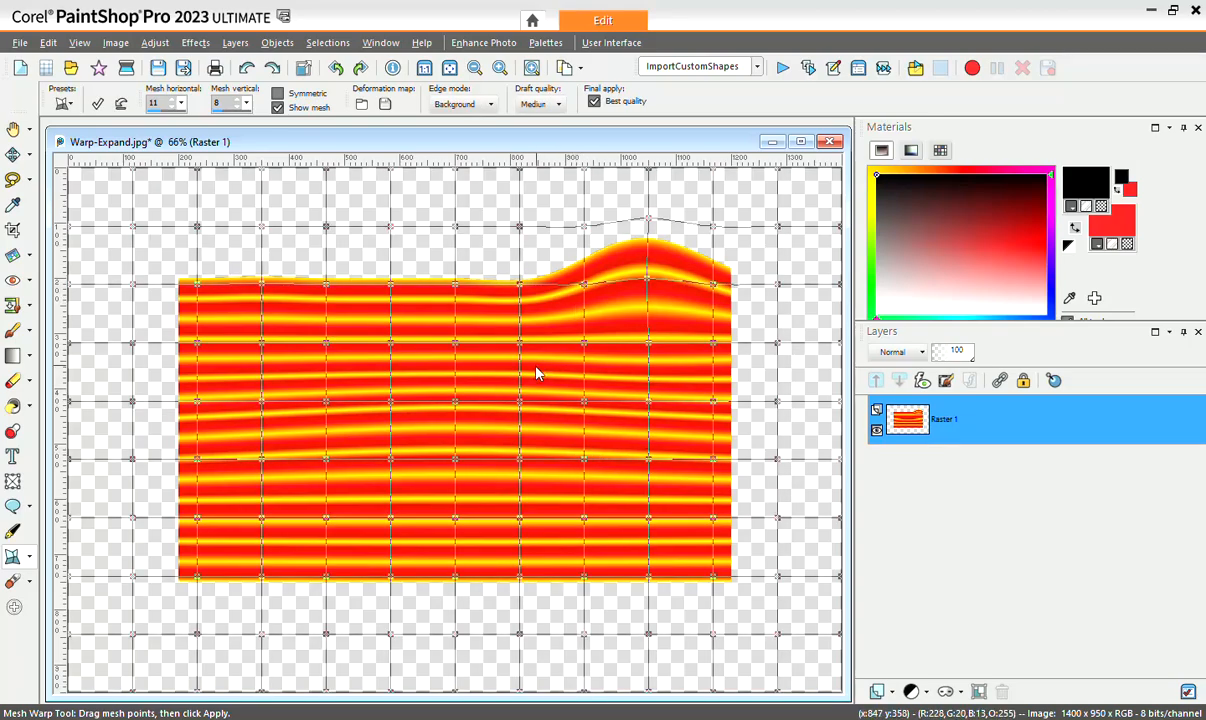